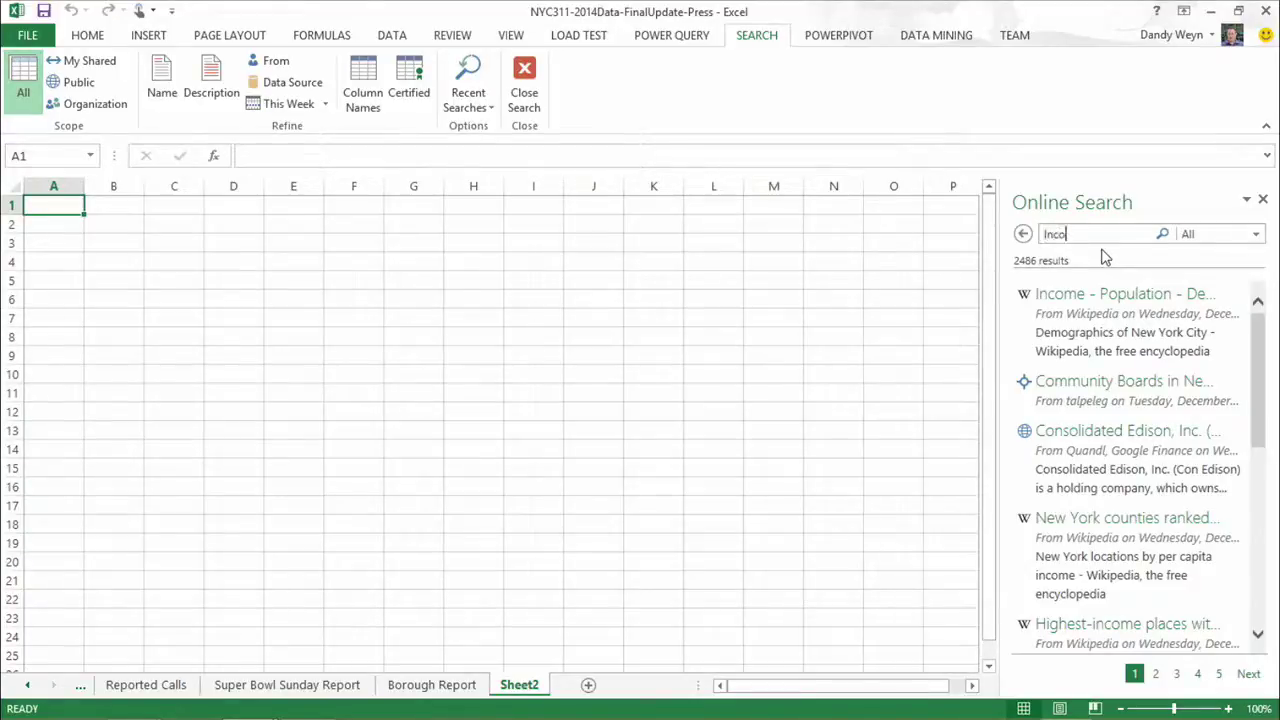
# Step: Search online for "Income for New York City" and open the result "Income - Population - Demographics of New York City" for editing
pyautogui.write('r')
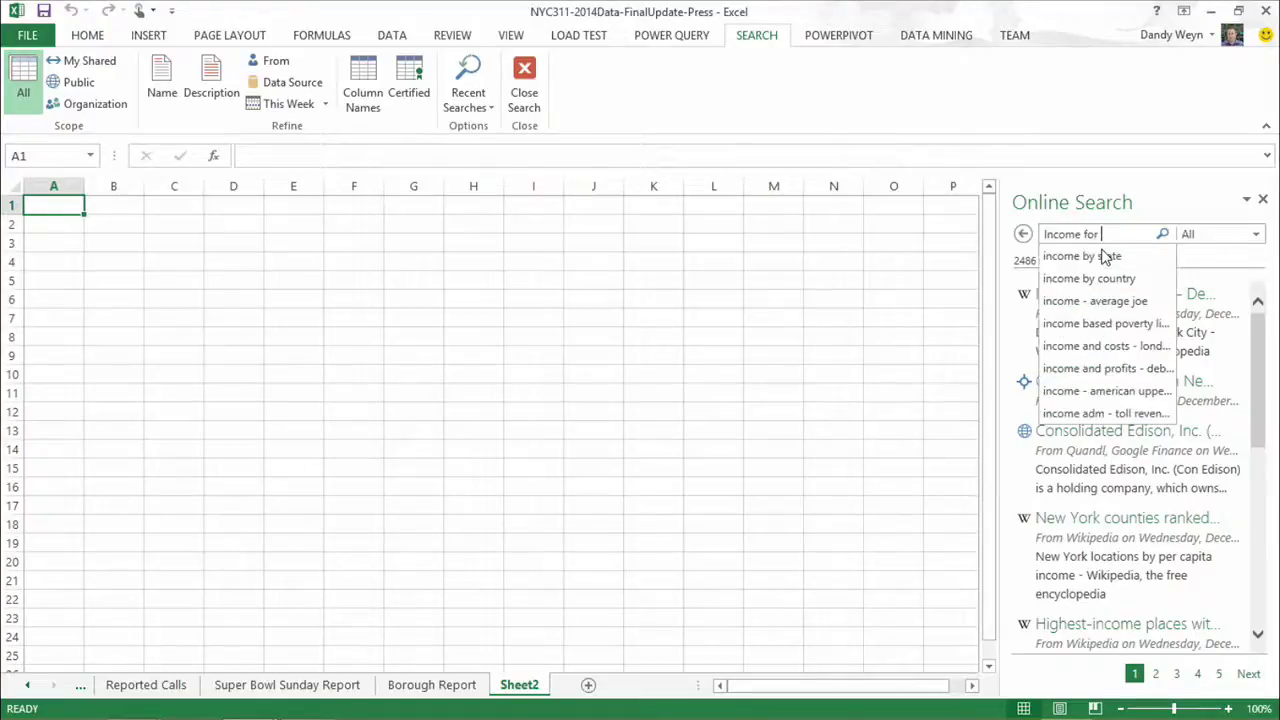
pyautogui.write(' New York City')
pyautogui.press('Return')
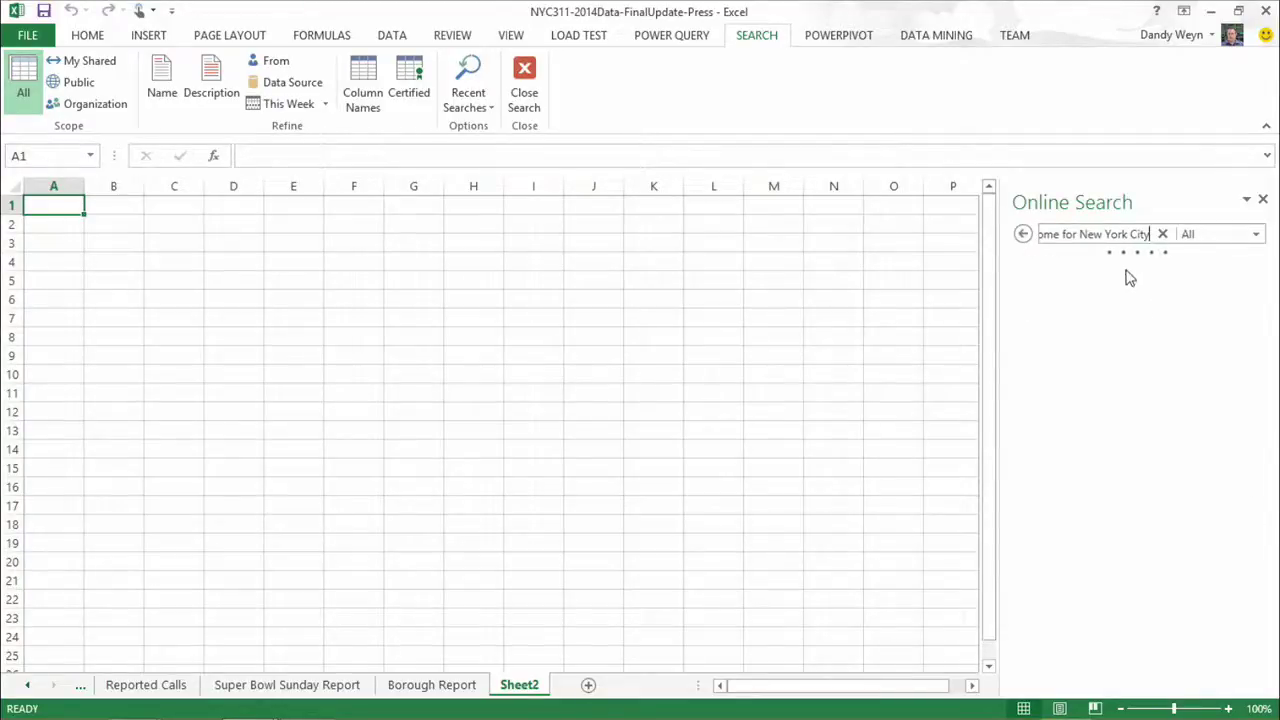
pyautogui.moveTo(1108, 317)
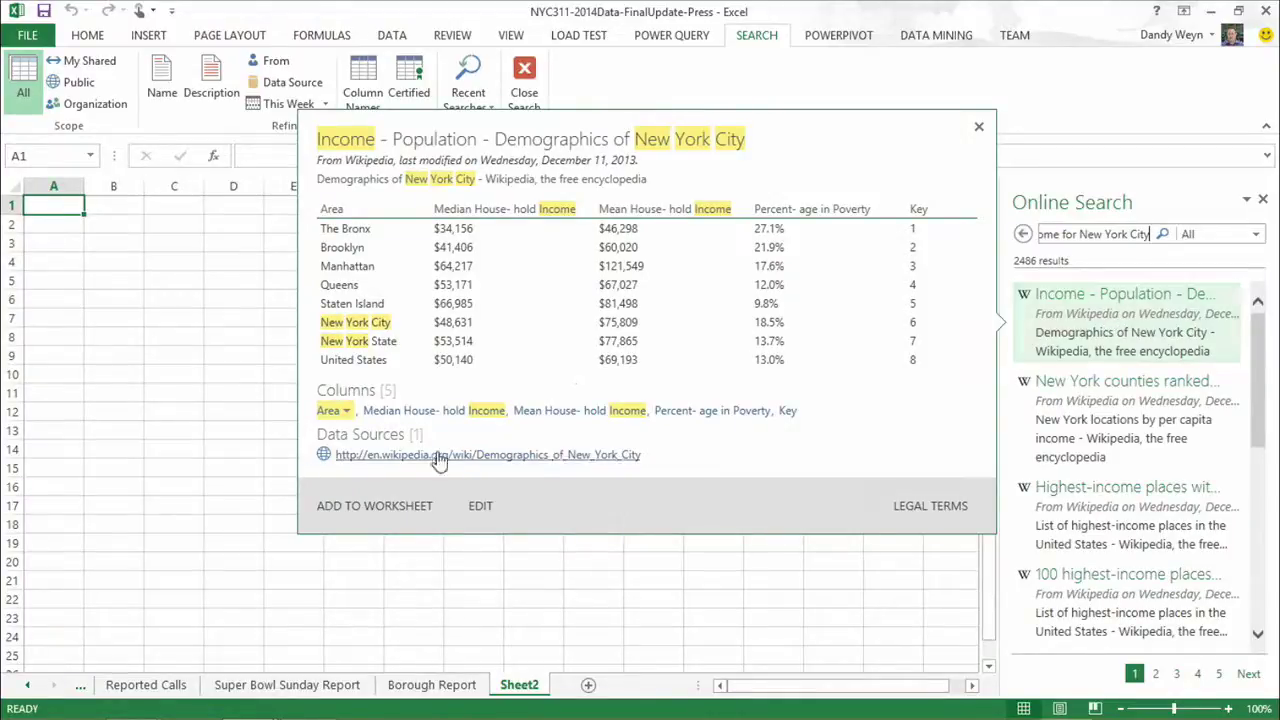
pyautogui.click(480, 507)
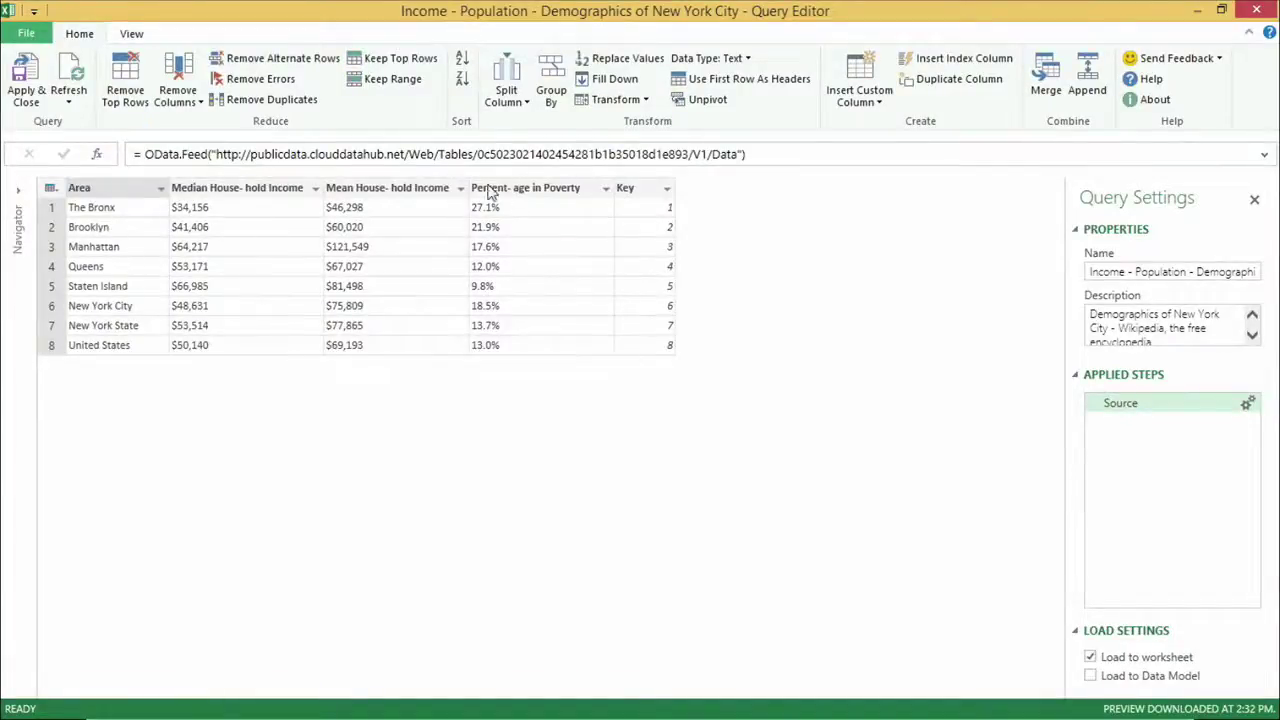
# Step: Strip the % signs from the Percent- age in Poverty column by replacing "%" with nothing
pyautogui.click(534, 192)
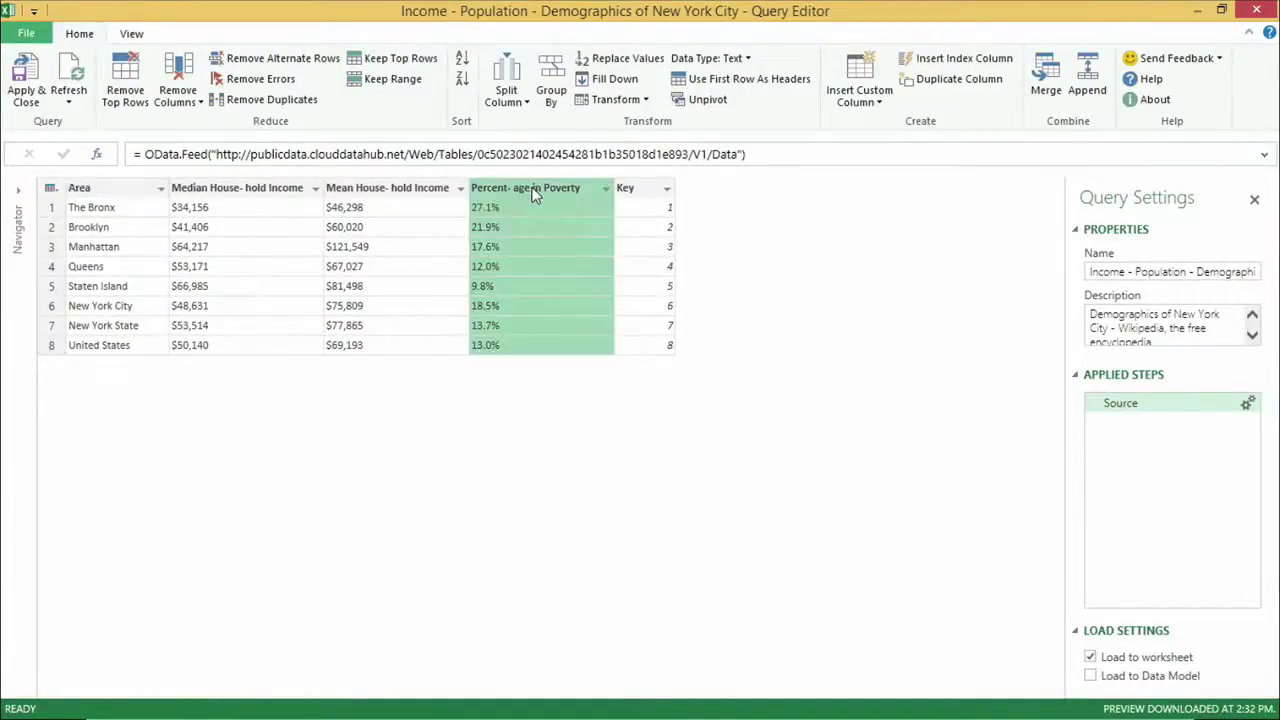
pyautogui.rightClick(527, 189)
pyautogui.moveTo(598, 290)
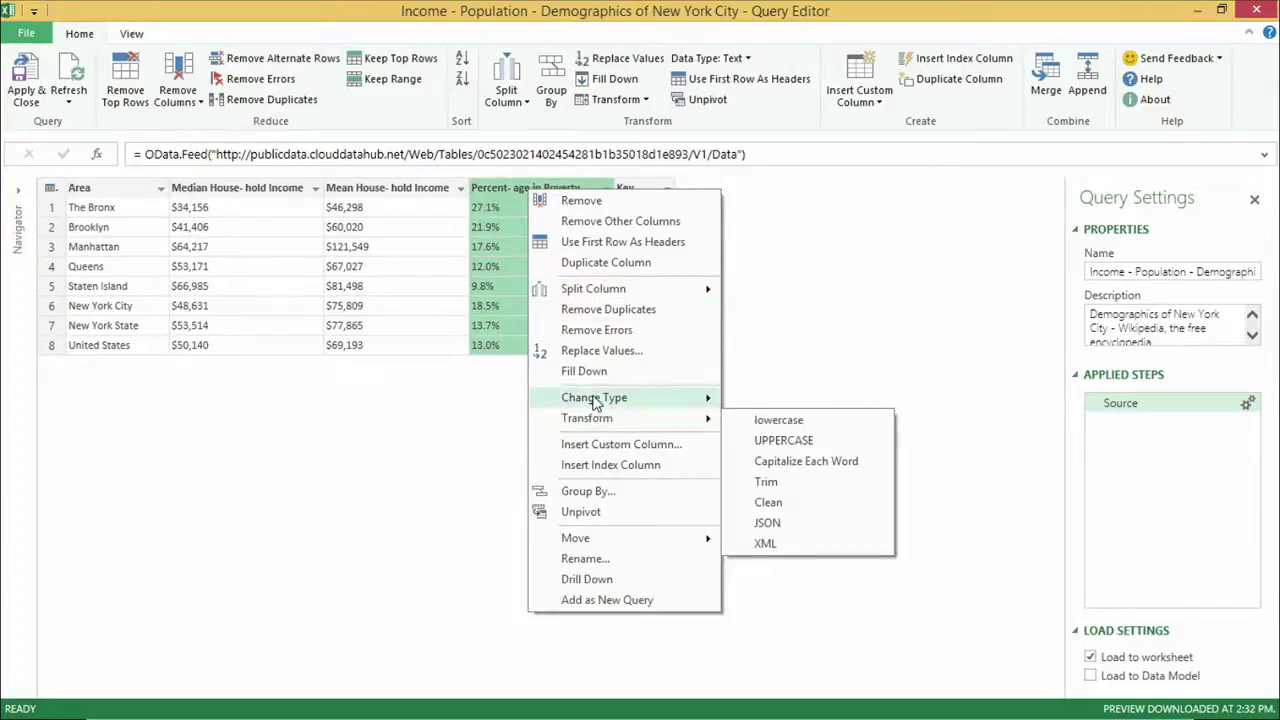
pyautogui.moveTo(597, 401)
pyautogui.click(596, 350)
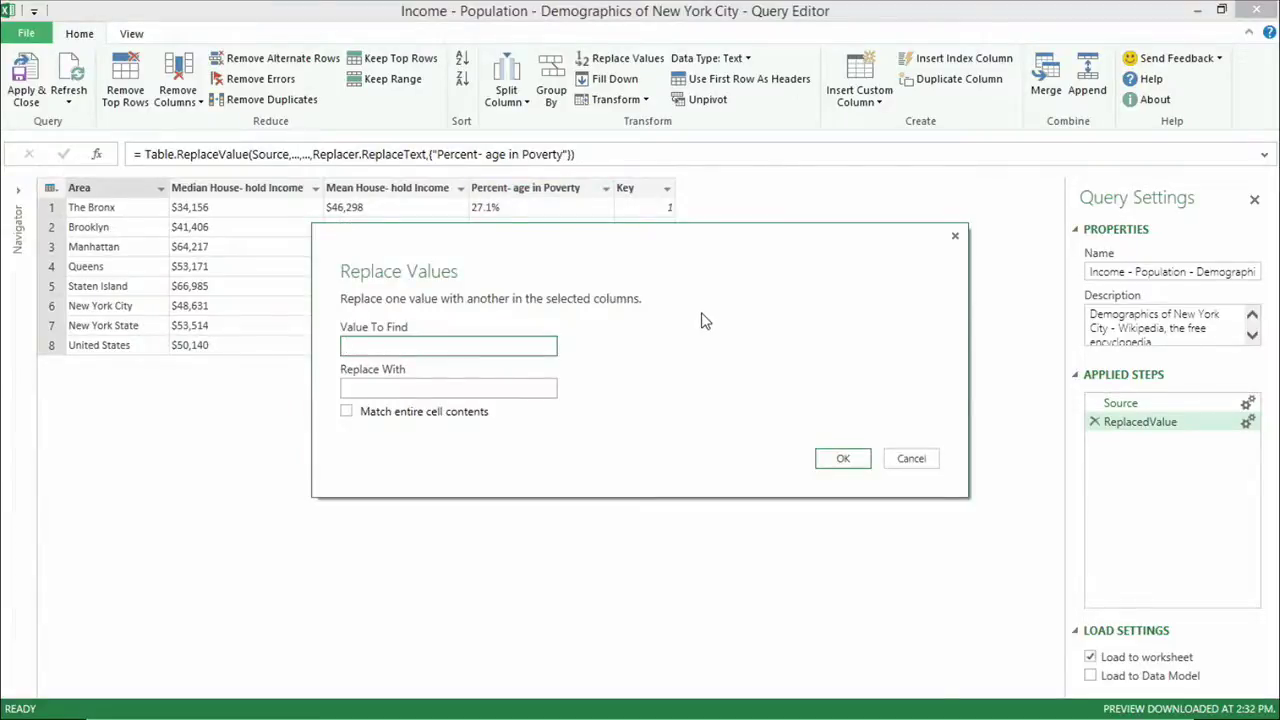
pyautogui.write('%')
pyautogui.press('Return')
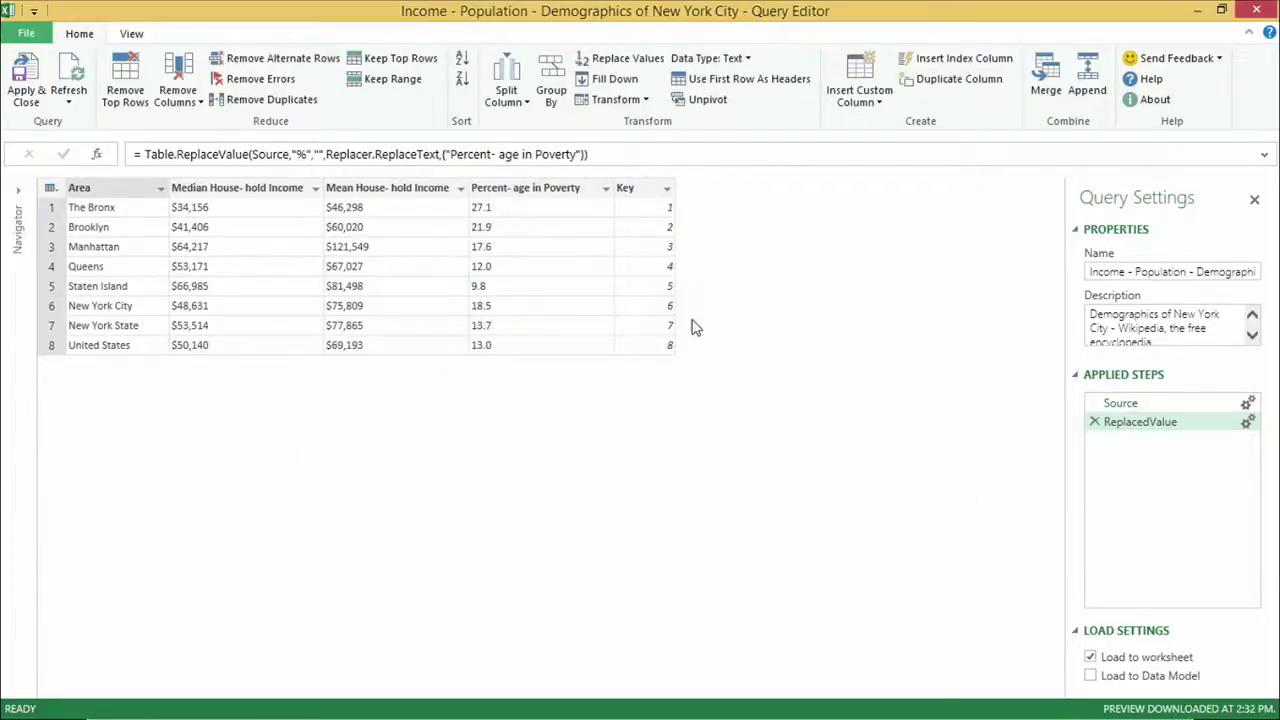
# Step: Change the Median House- hold Income, Mean House- hold Income and Percent- age in Poverty columns to the Number data type
pyautogui.click(208, 205)
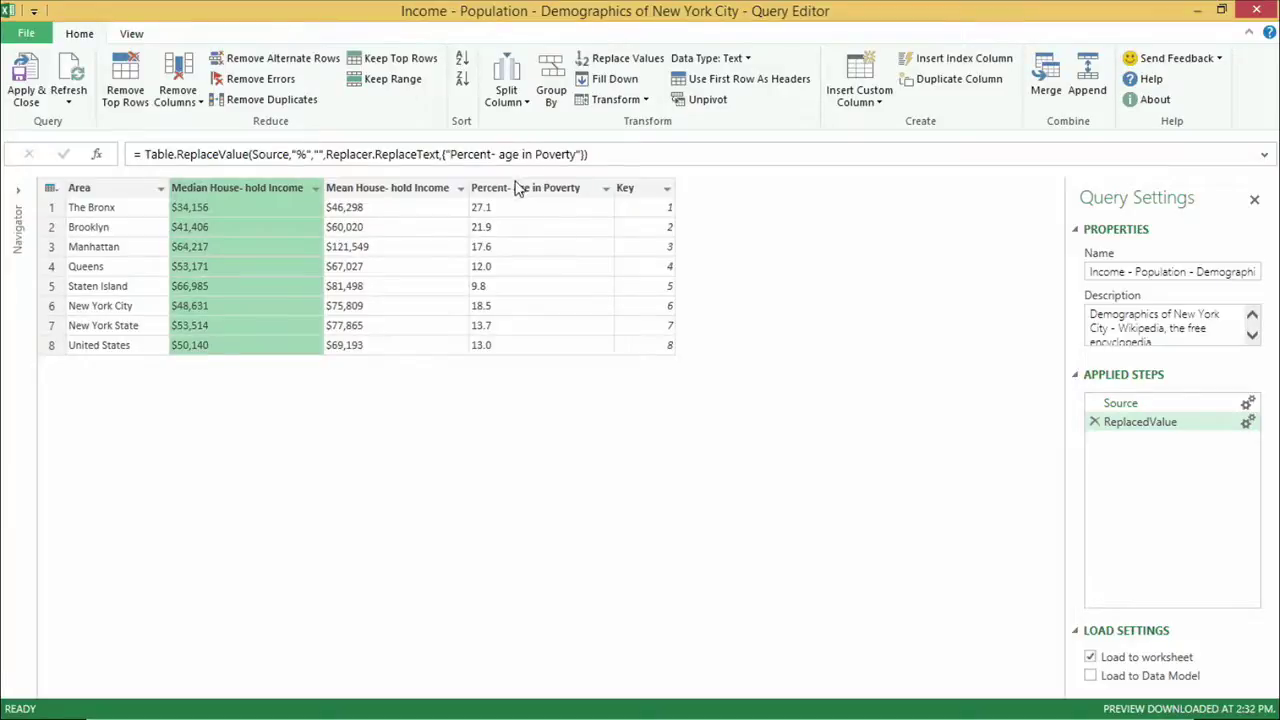
pyautogui.keyDown('shift'); pyautogui.click(519, 193); pyautogui.keyUp('shift')
pyautogui.click(702, 58)
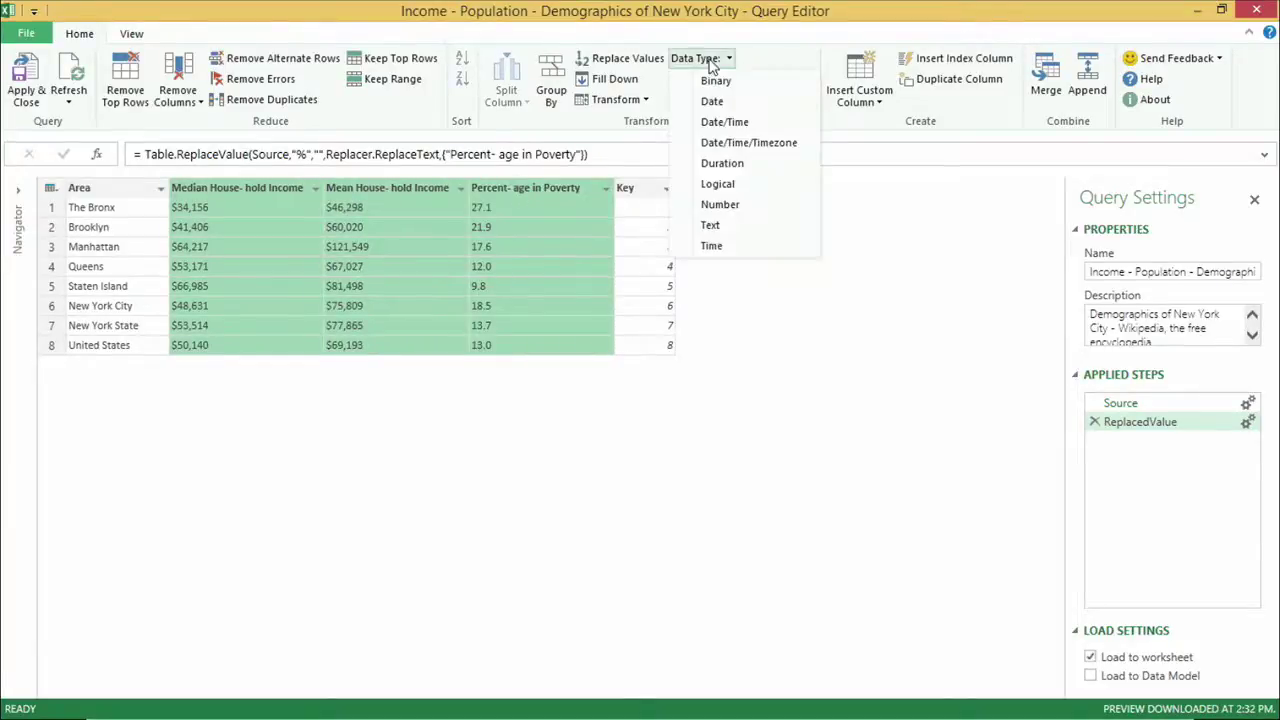
pyautogui.click(721, 205)
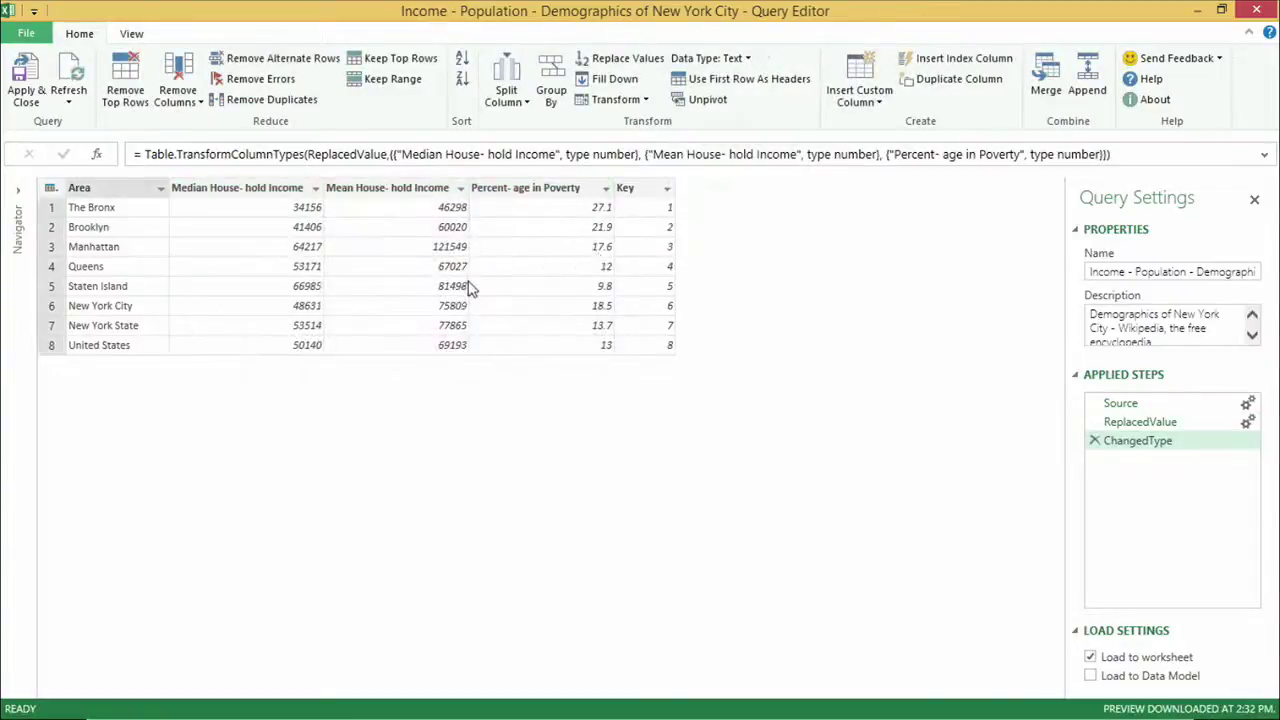
# Step: Rename the Area column as County and remove the Key column from the query
pyautogui.doubleClick(105, 188)
pyautogui.write('County')
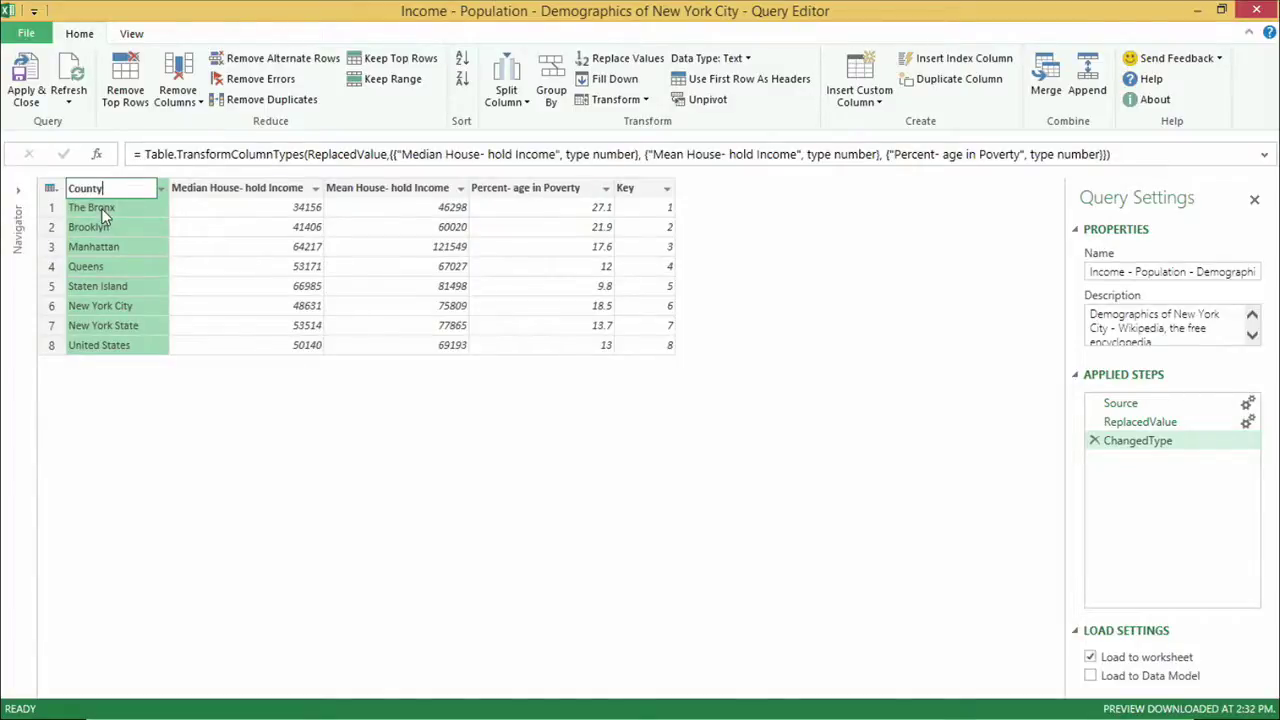
pyautogui.press('Return')
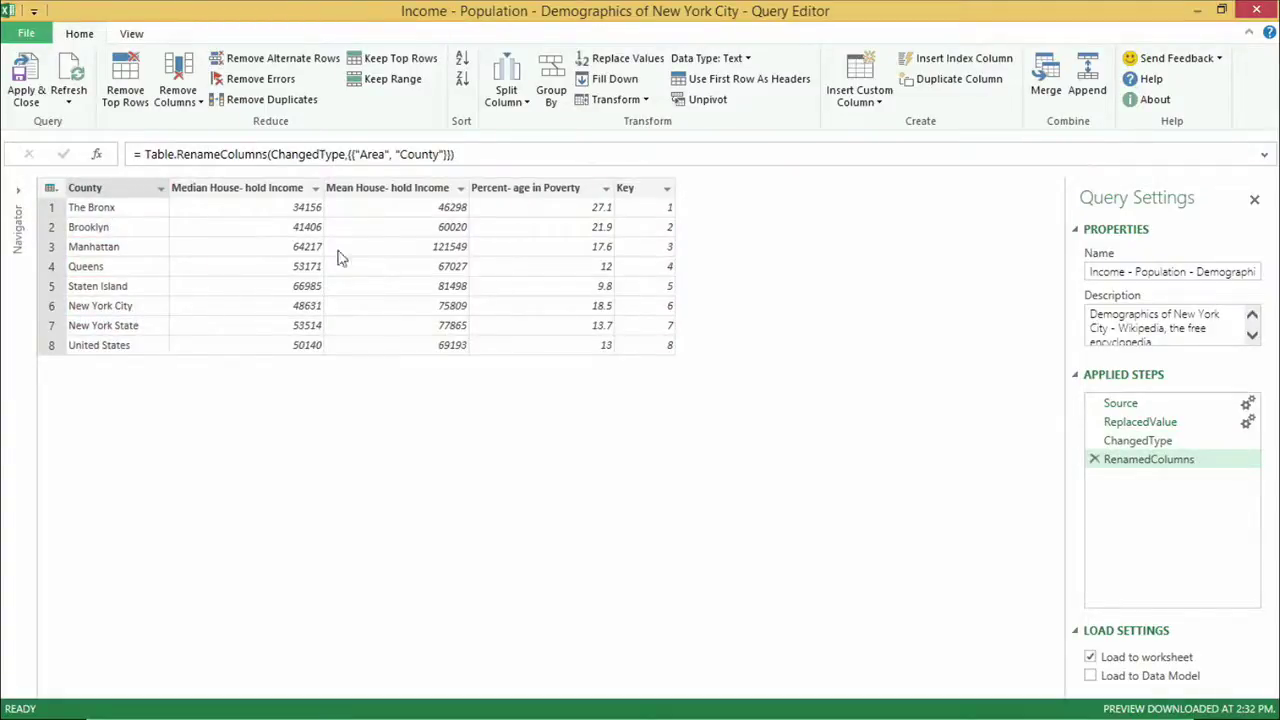
pyautogui.click(643, 190)
pyautogui.rightClick(643, 190)
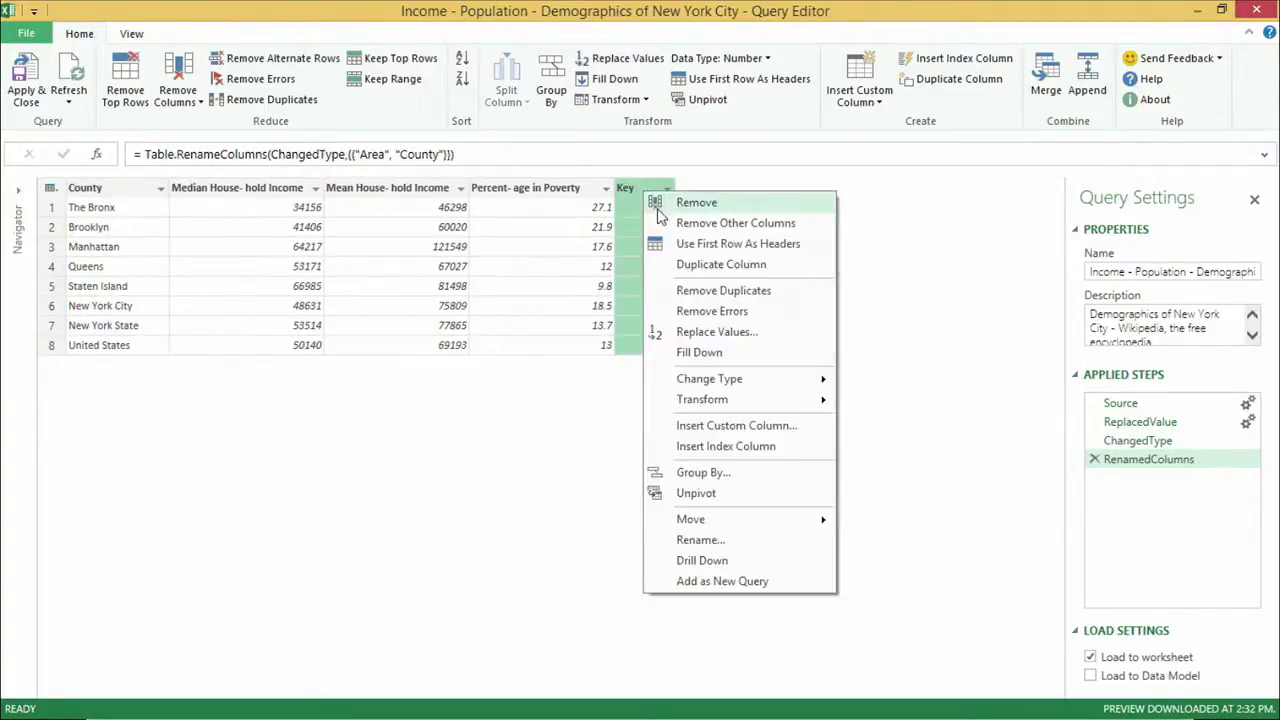
pyautogui.click(685, 204)
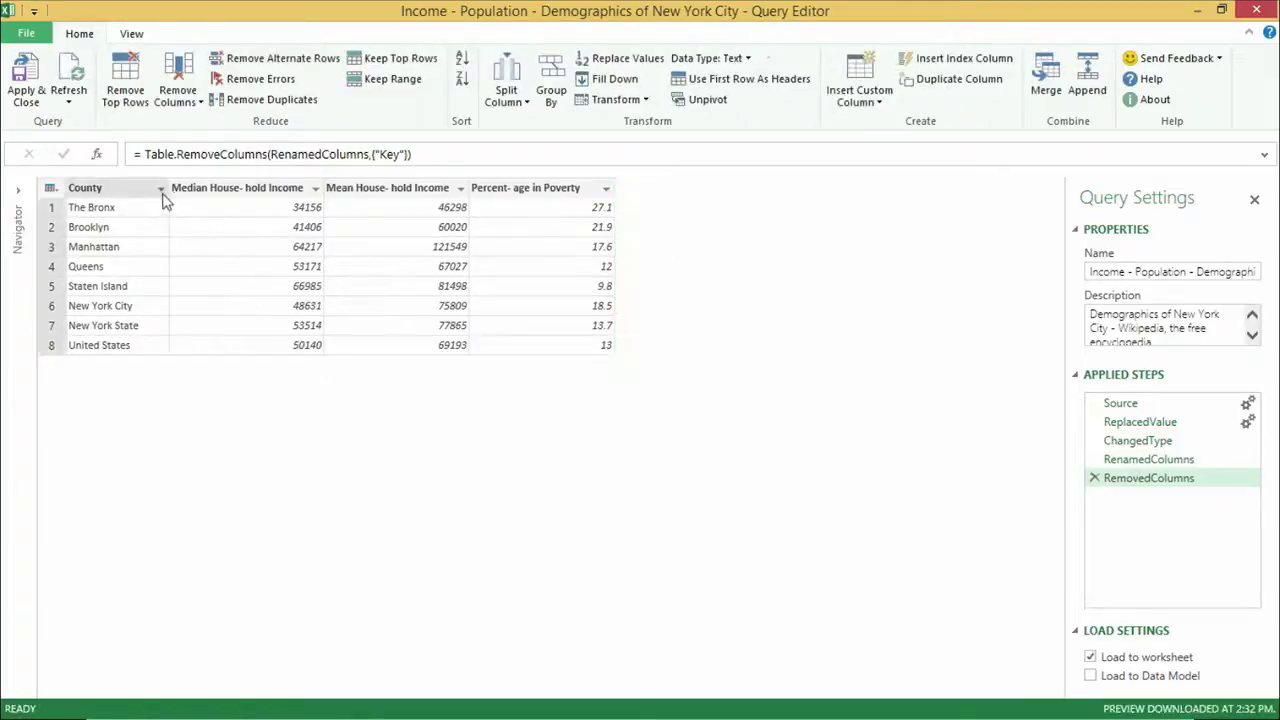
# Step: Try to insert a custom column with the unquoted formula NY, and delete that applied step
pyautogui.rightClick(123, 195)
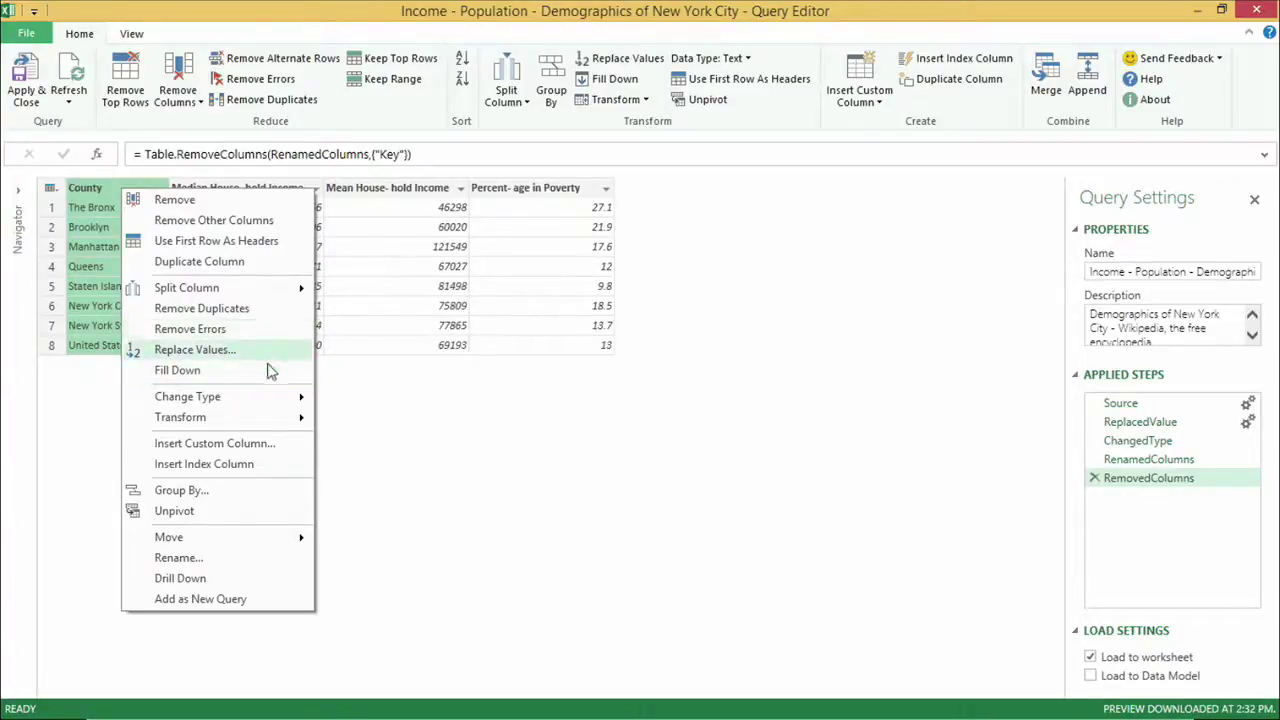
pyautogui.click(253, 445)
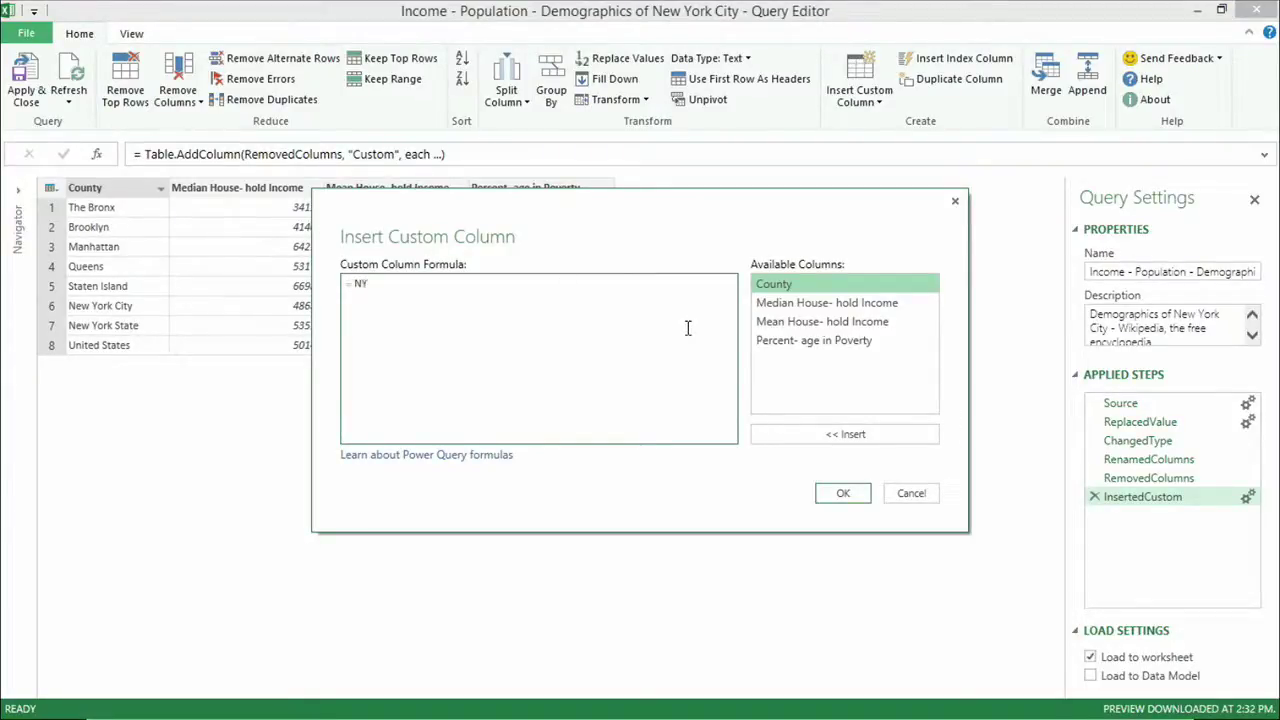
pyautogui.click(855, 494)
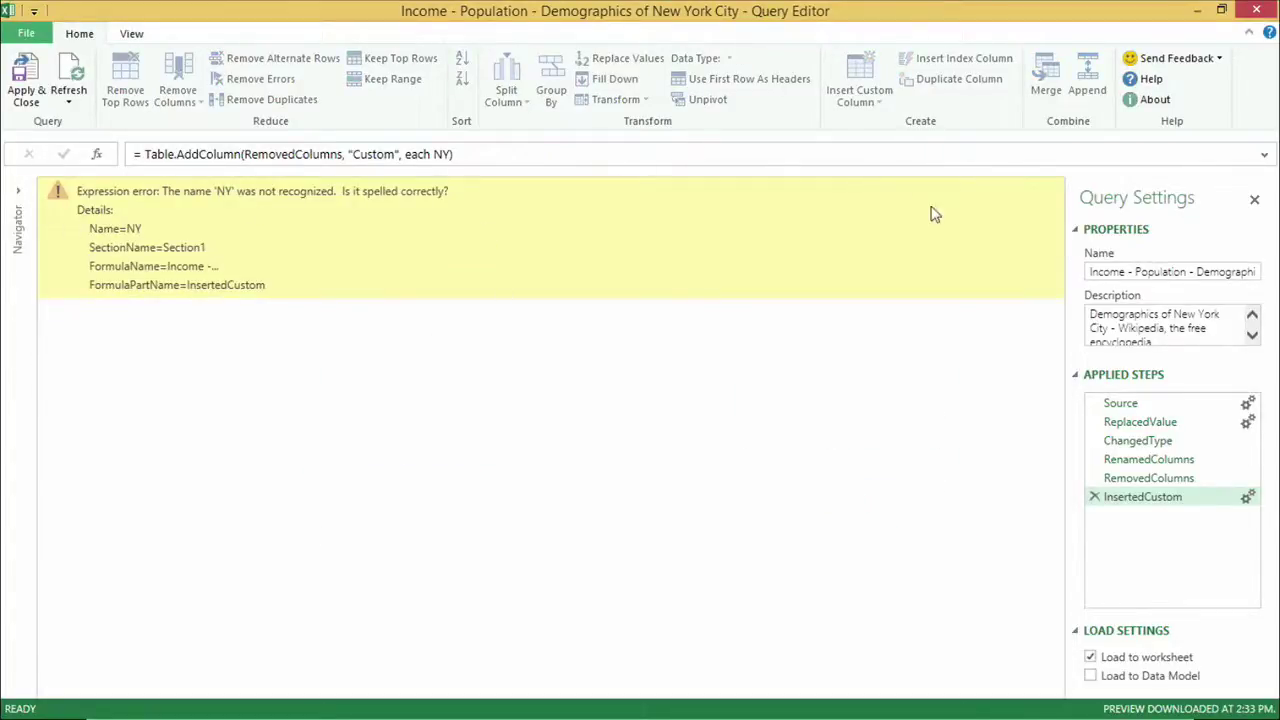
pyautogui.click(143, 229)
pyautogui.click(1093, 497)
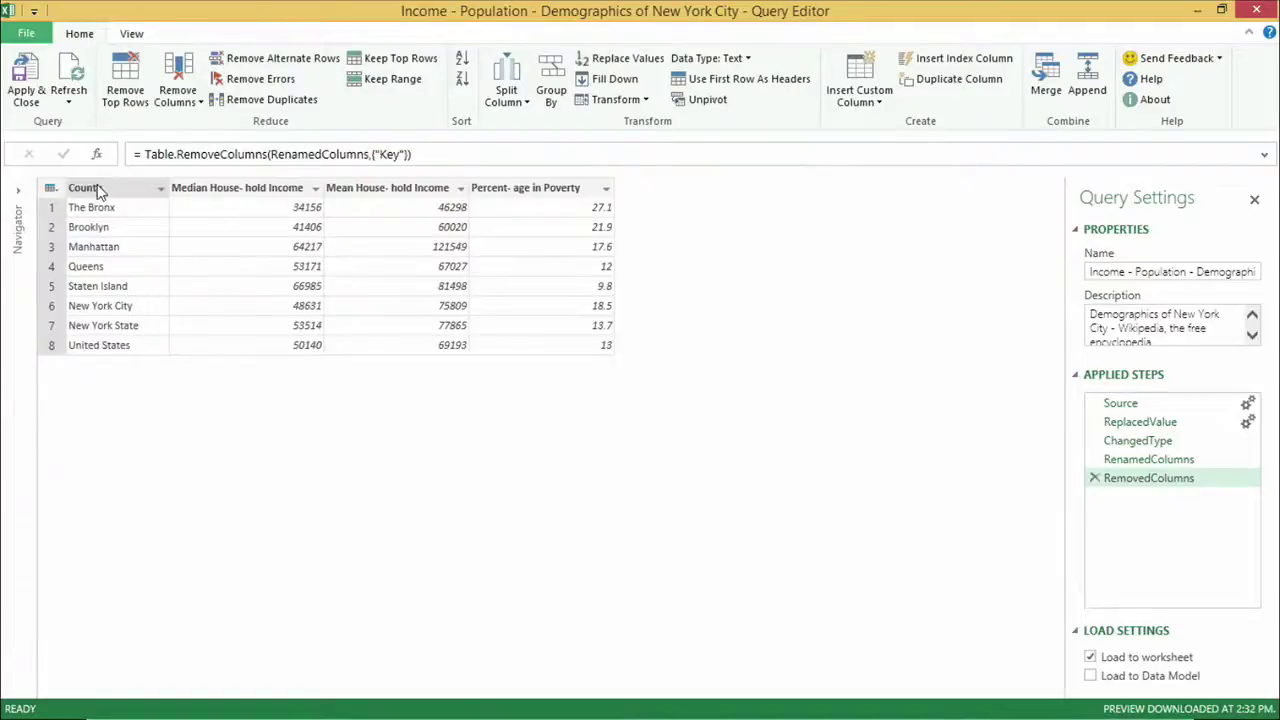
# Step: Insert a custom column with the formula "NY", entered in quotation marks, to fill every row with the state
pyautogui.rightClick(97, 189)
pyautogui.moveTo(181, 289)
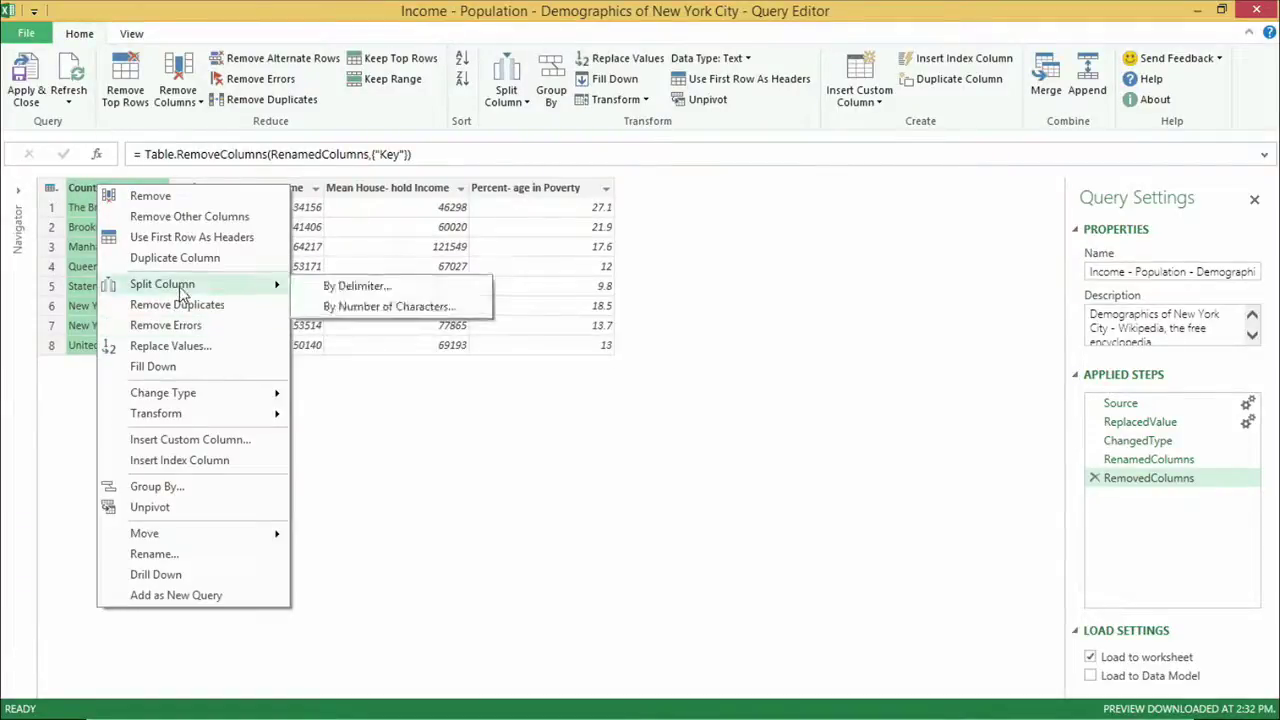
pyautogui.click(195, 441)
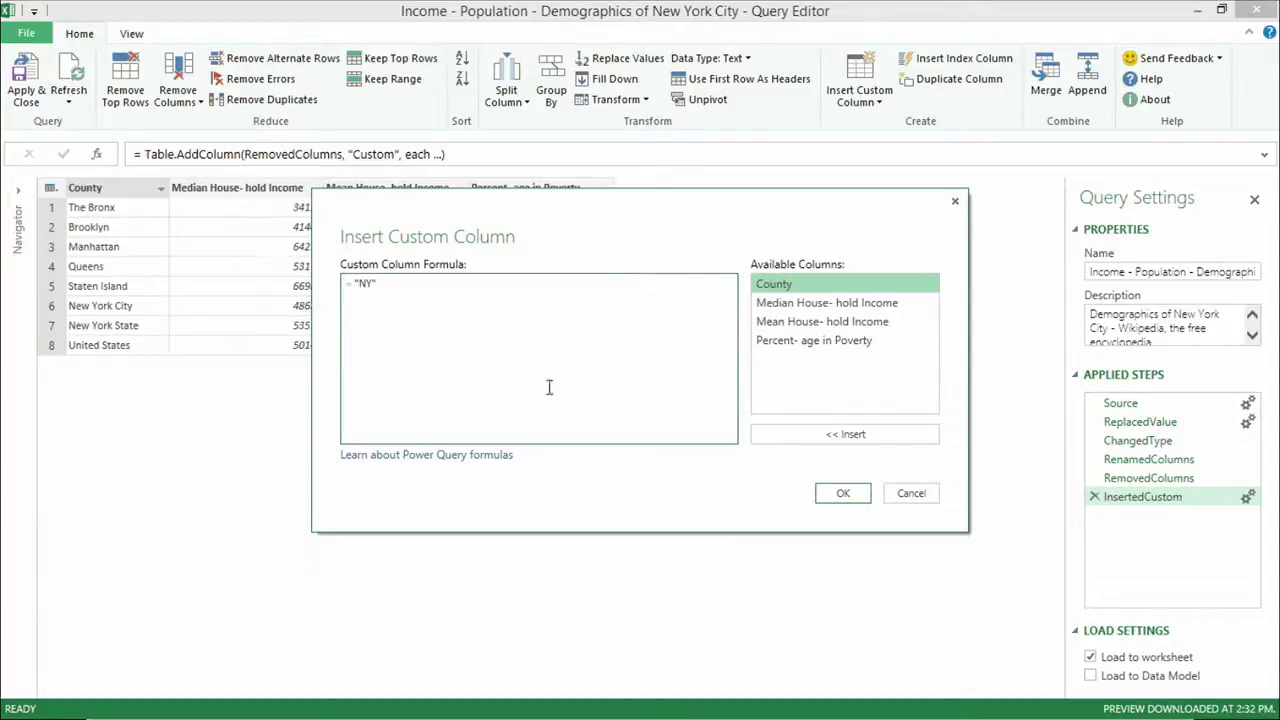
pyautogui.click(845, 496)
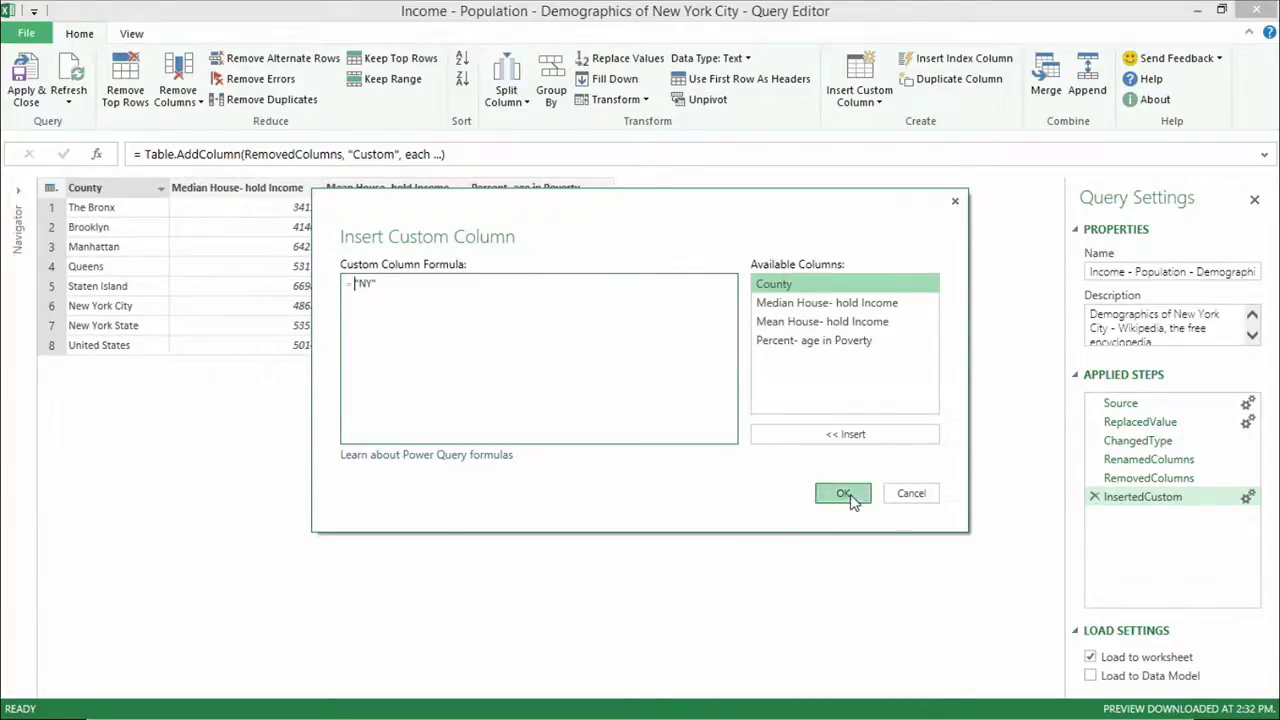
# Step: Rename the custom NY column as State and move it directly after the County column
pyautogui.doubleClick(635, 195)
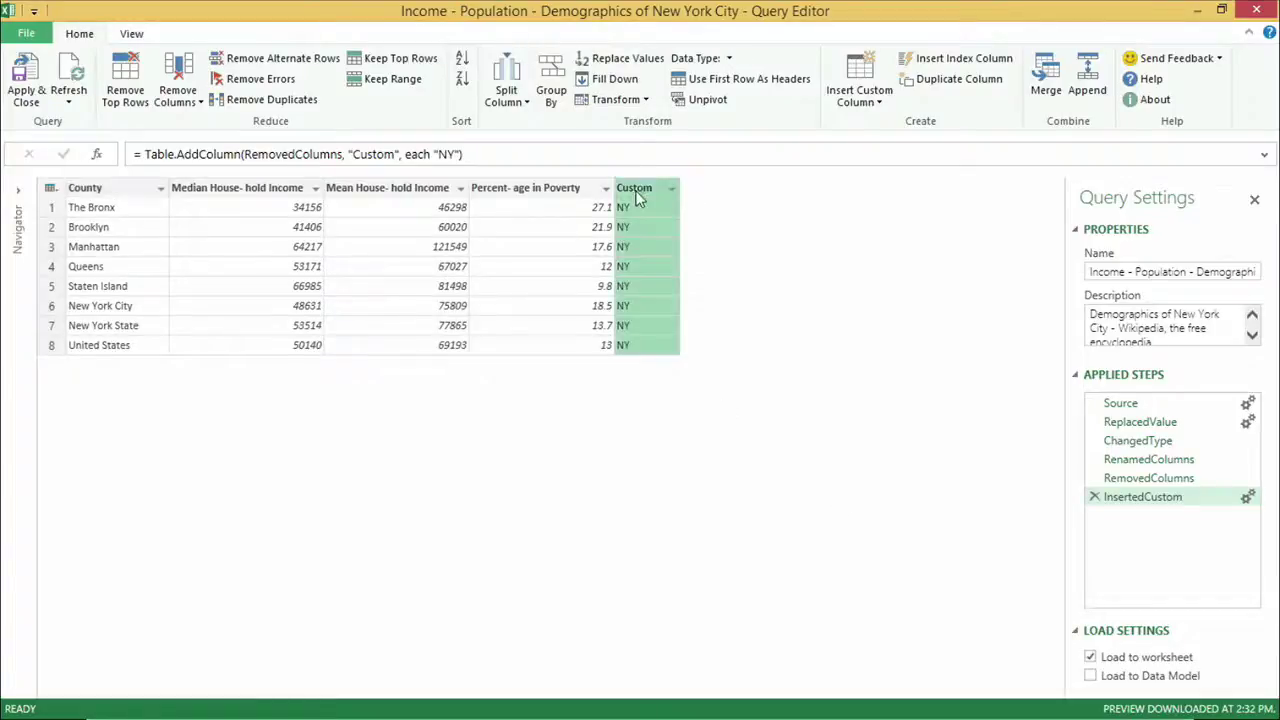
pyautogui.write('State')
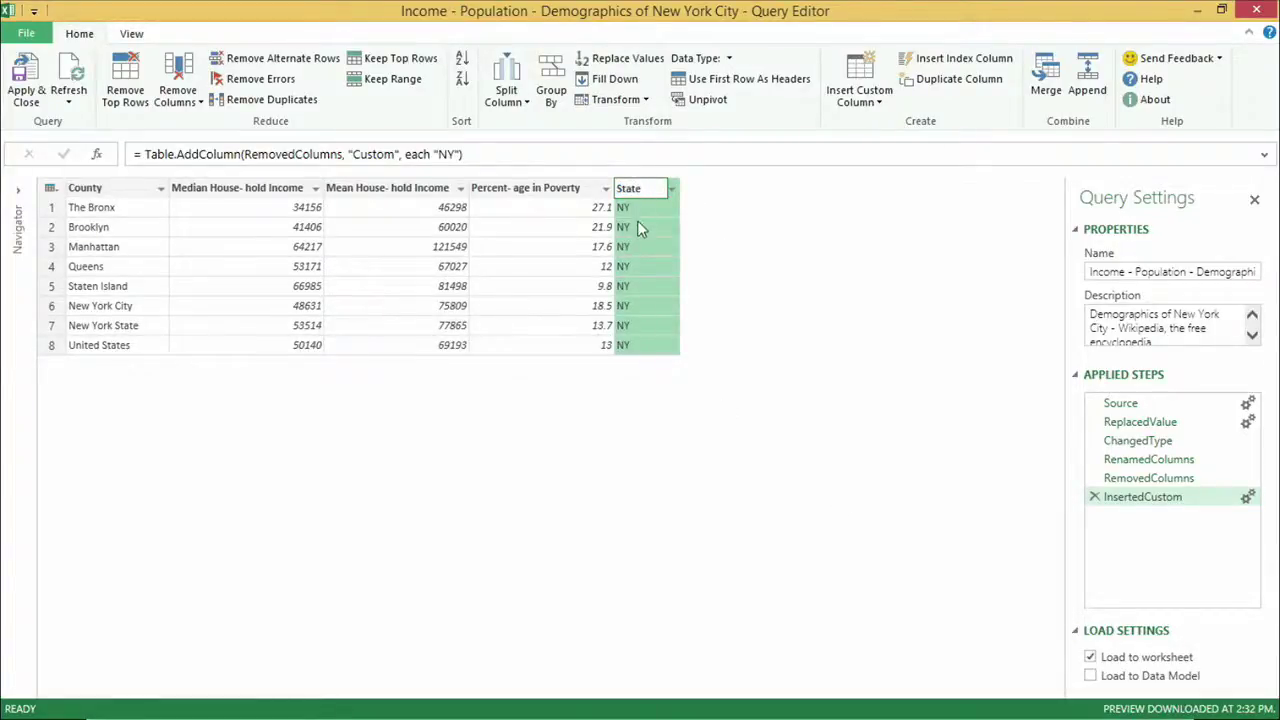
pyautogui.press('Return')
pyautogui.moveTo(660, 190); pyautogui.dragTo(197, 180)
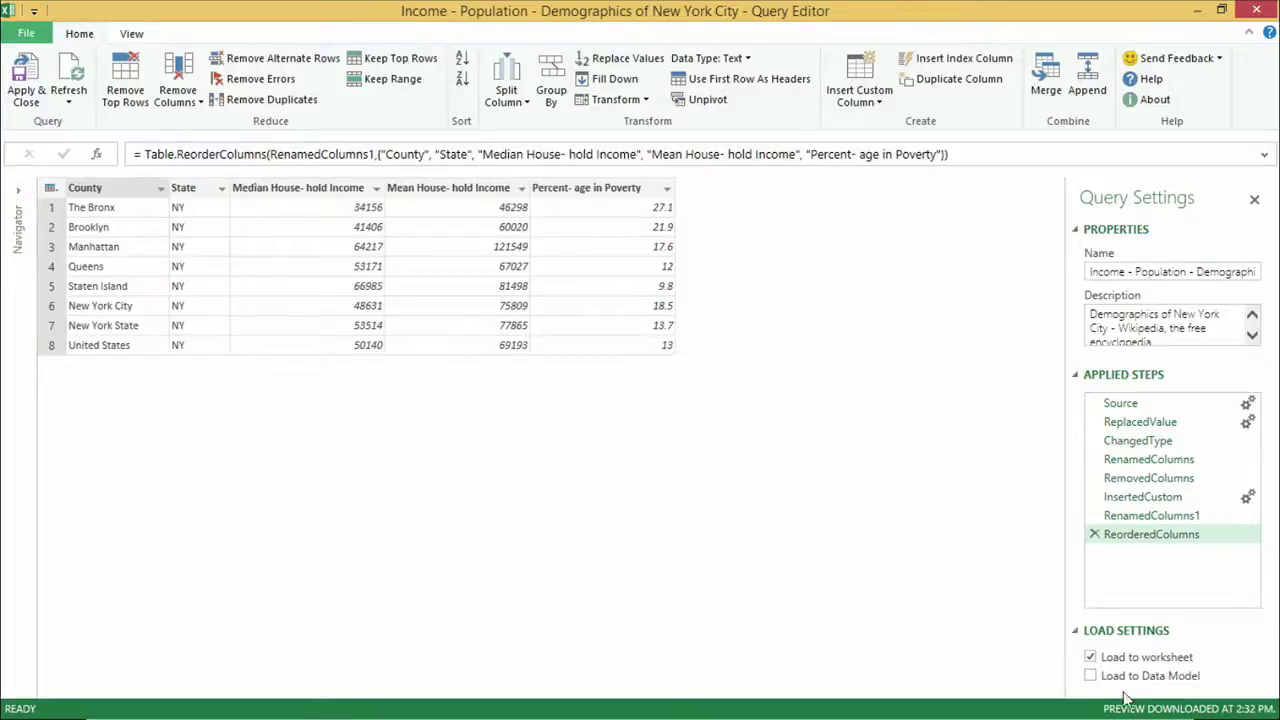
# Step: Apply the query to load its table into a worksheet and add that table's data to Power Map
pyautogui.click(27, 95)
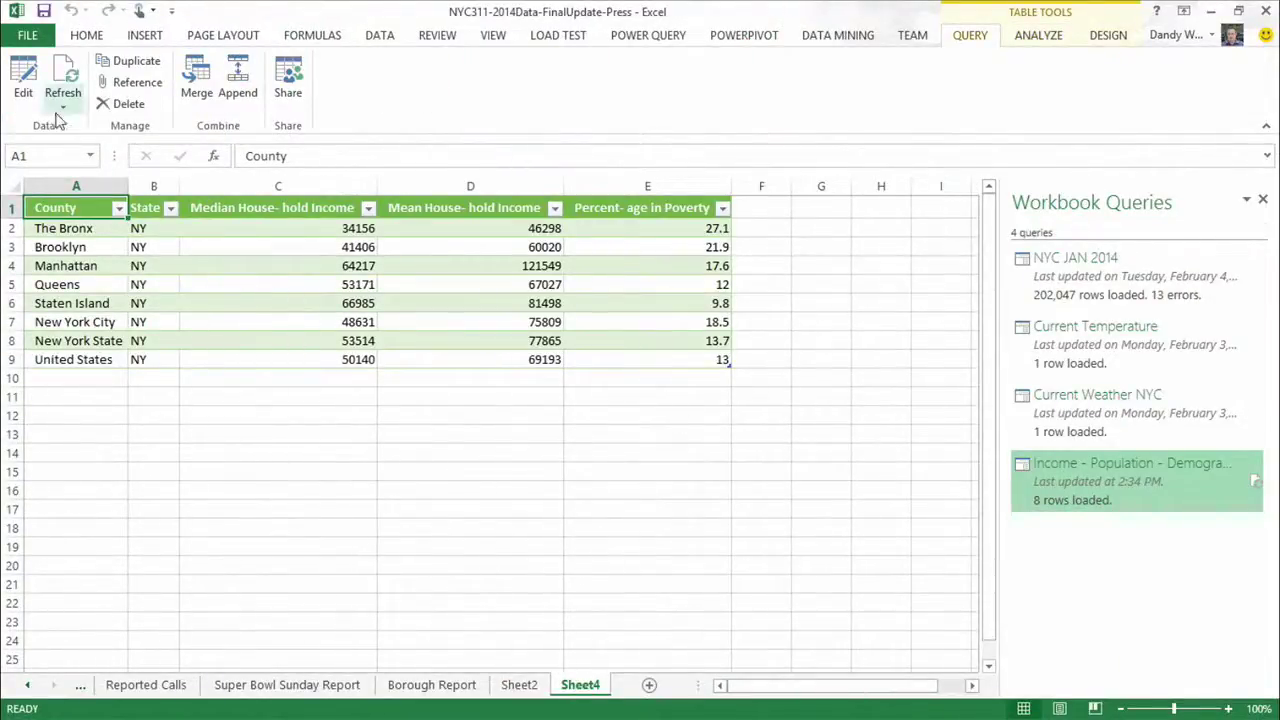
pyautogui.click(148, 36)
pyautogui.click(685, 98)
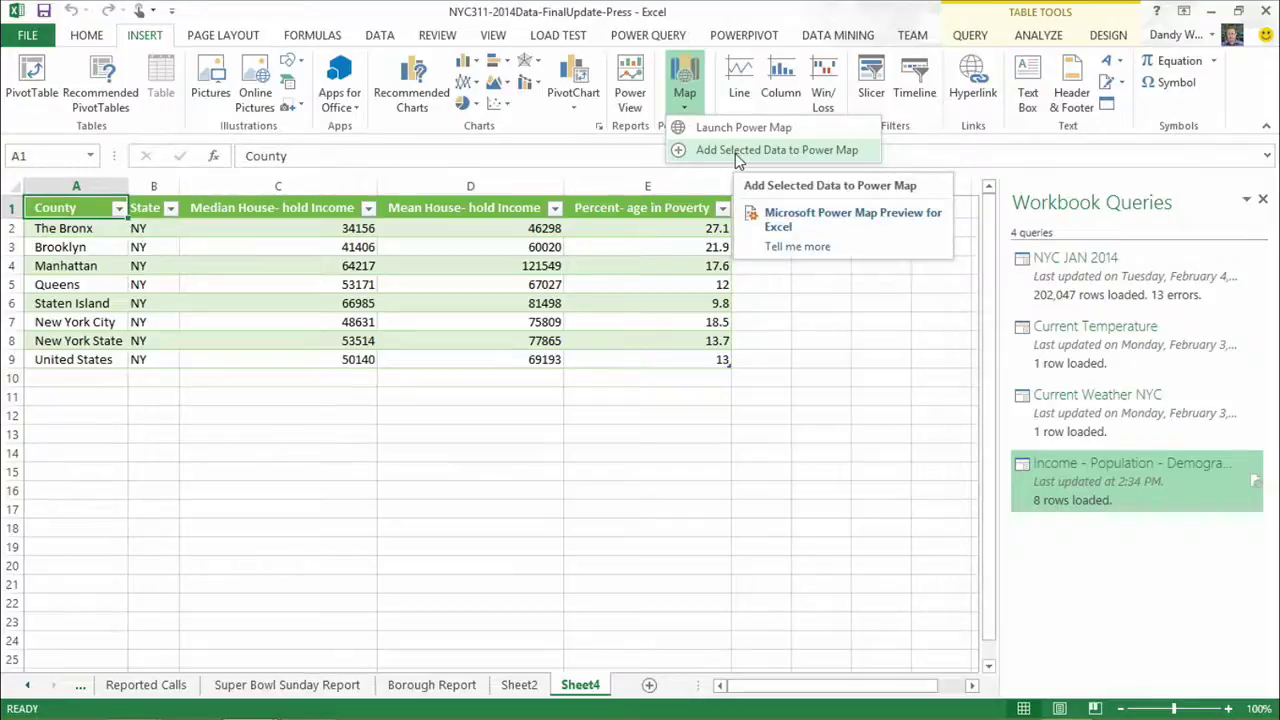
pyautogui.click(818, 150)
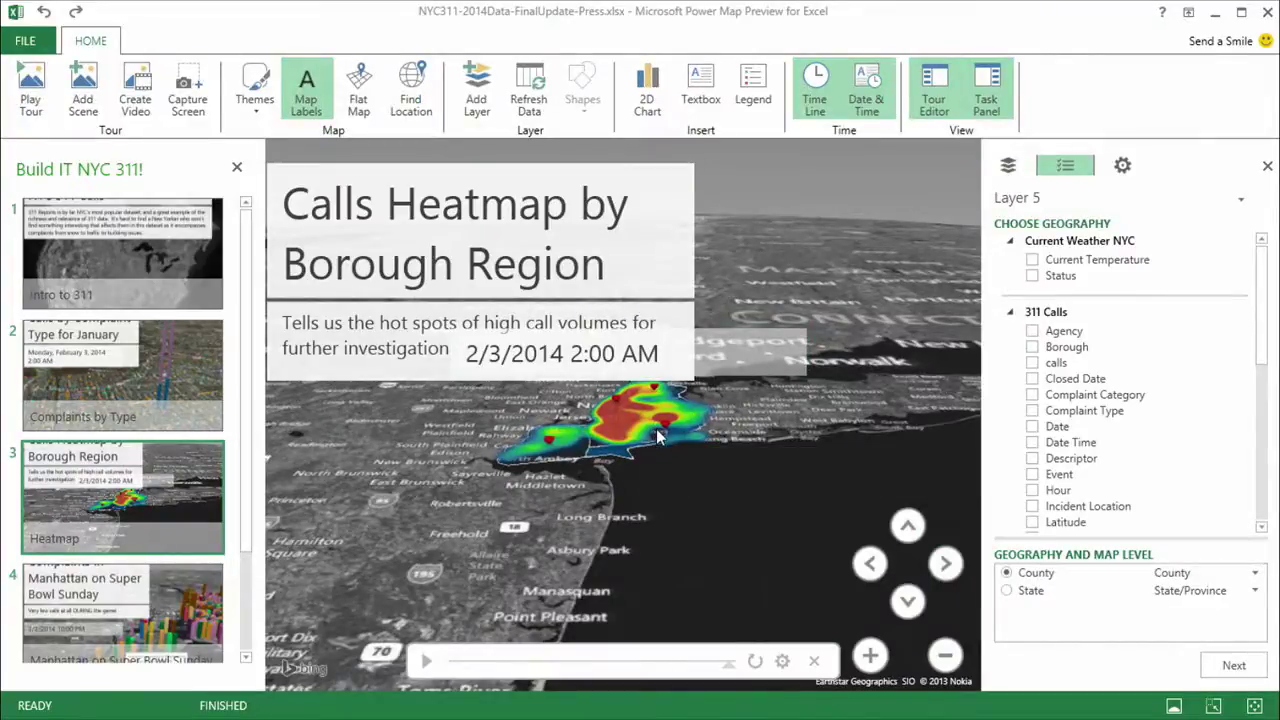
# Step: Map Layer 5 by County and use Mean and Median House- hold Income as the column heights
pyautogui.moveTo(655, 435); pyautogui.dragTo(648, 536)
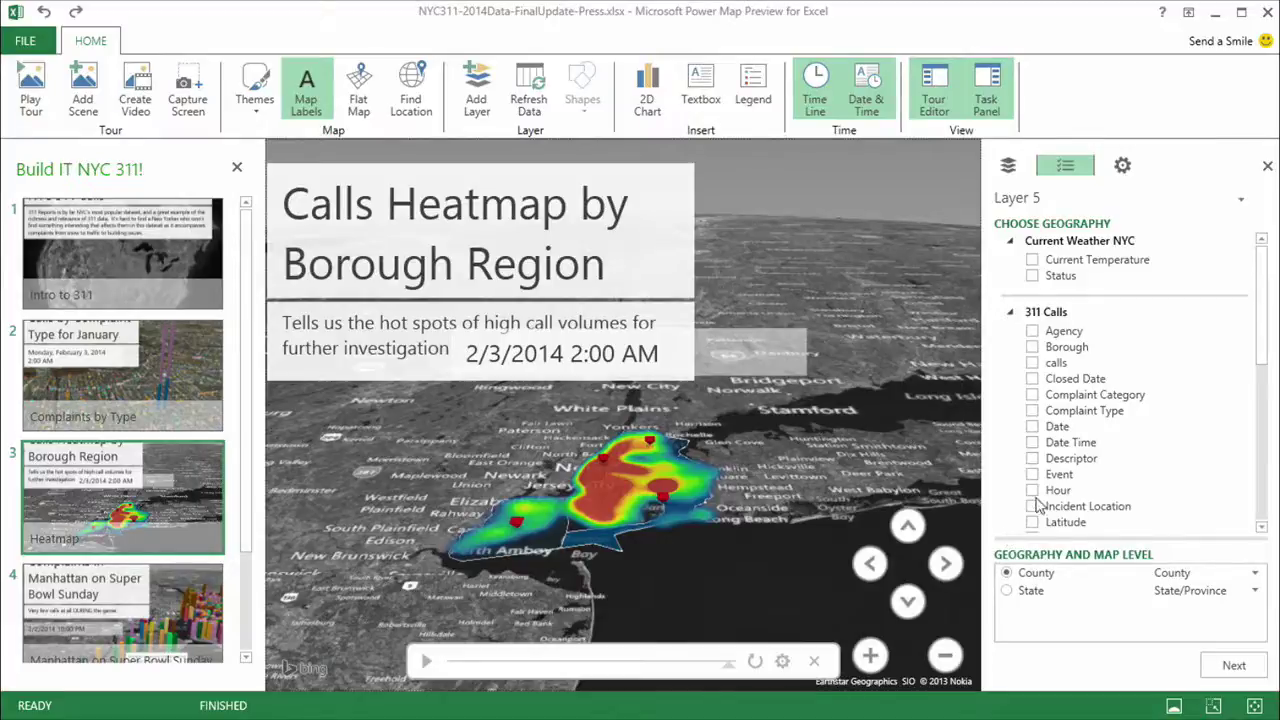
pyautogui.click(1256, 575)
pyautogui.click(1256, 578)
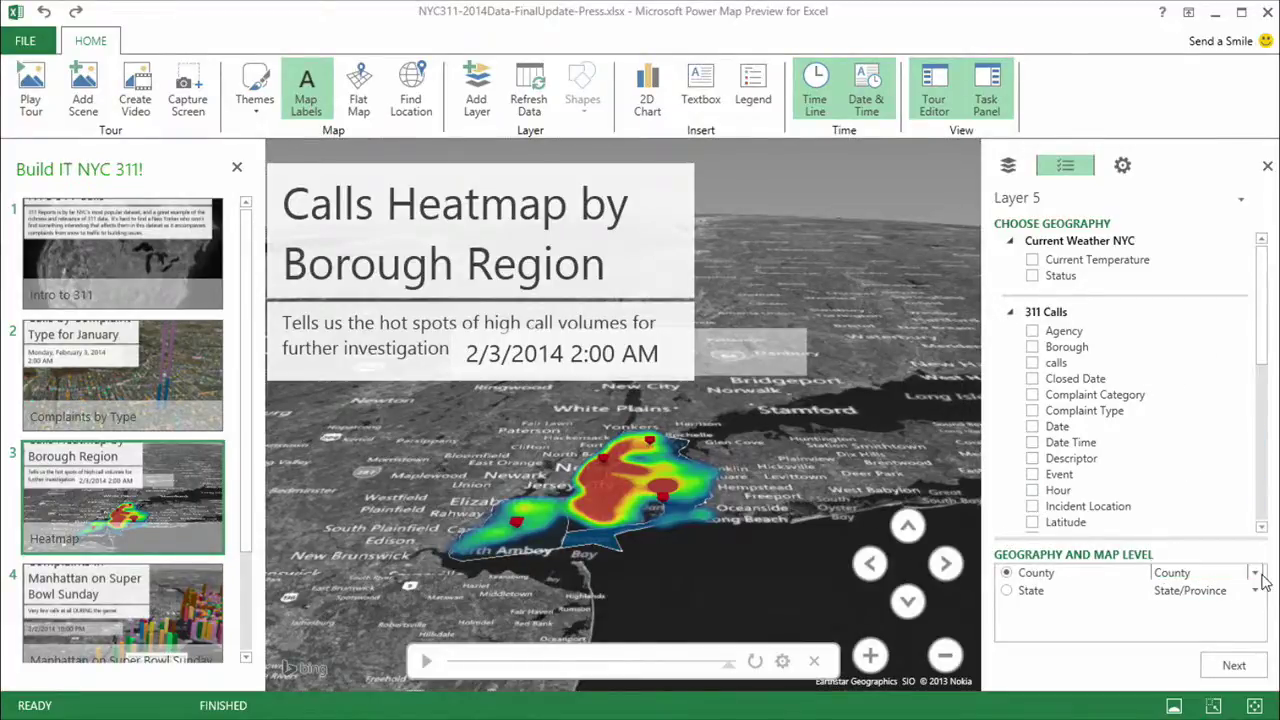
pyautogui.click(1233, 666)
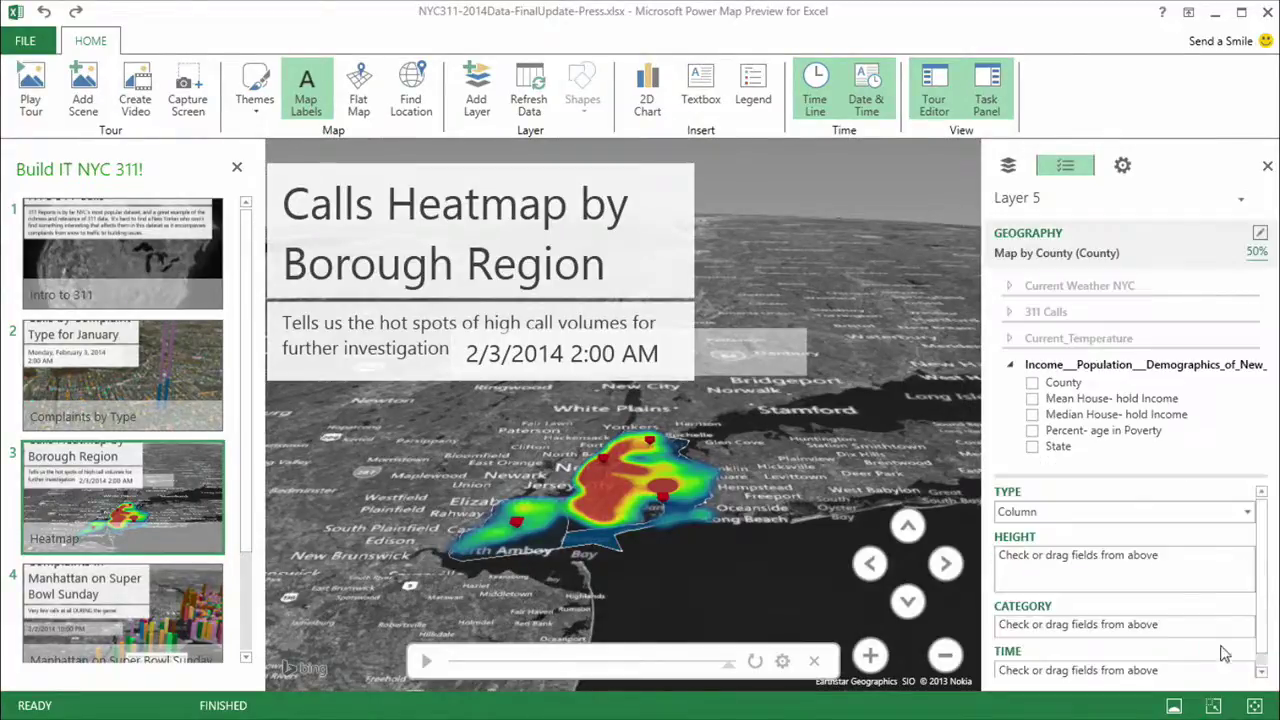
pyautogui.click(1033, 399)
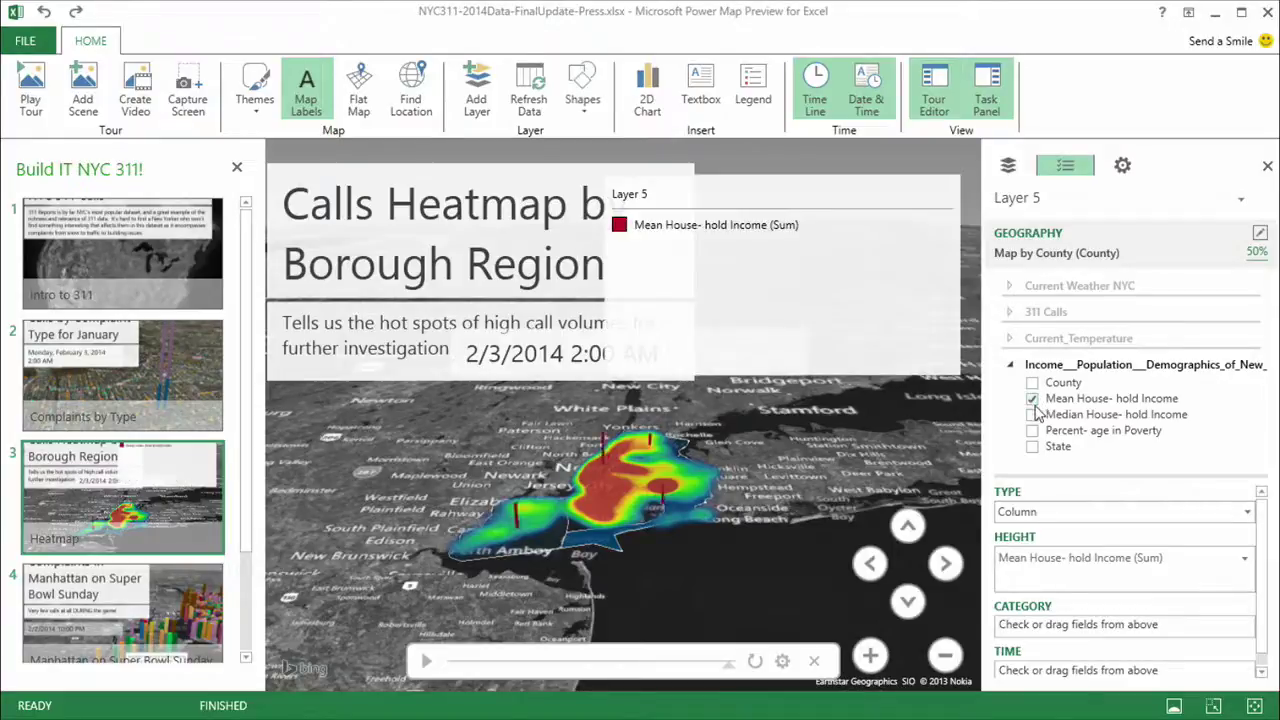
pyautogui.click(1033, 415)
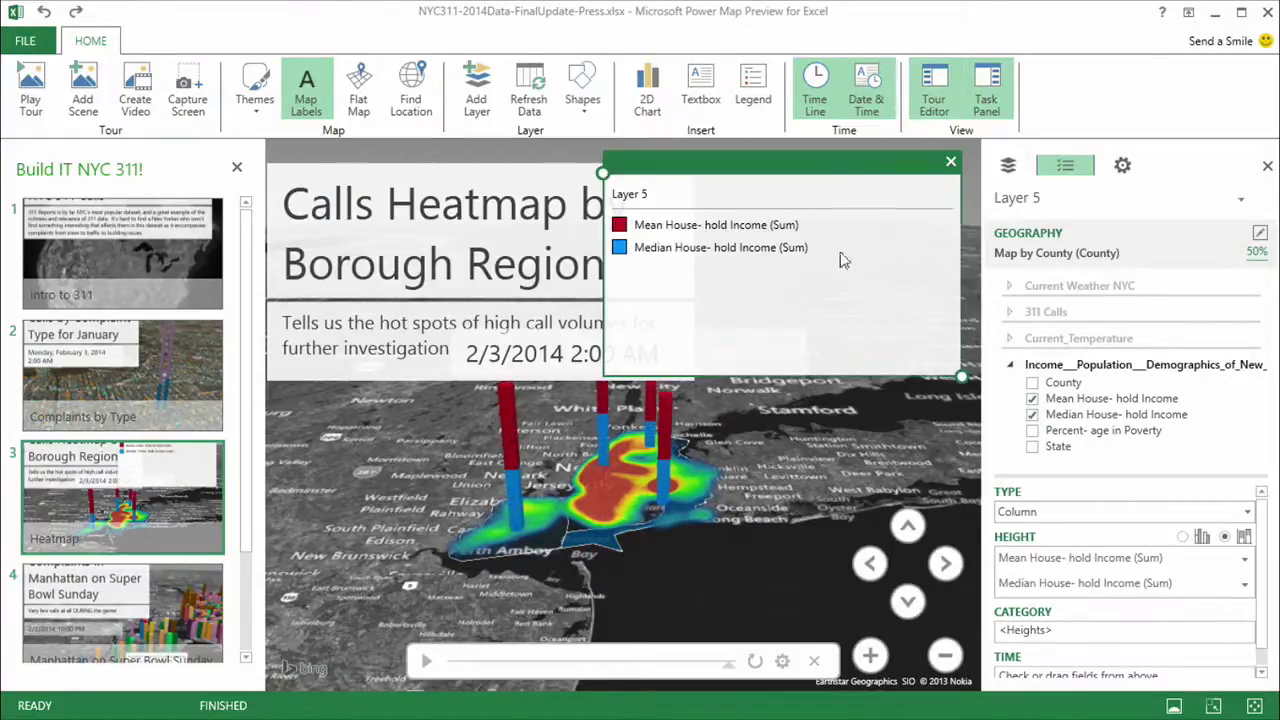
# Step: Shrink the Layer 5 legend so it clears the heatmap title, and switch the income columns from stacked to clustered
pyautogui.moveTo(603, 173); pyautogui.dragTo(714, 192)
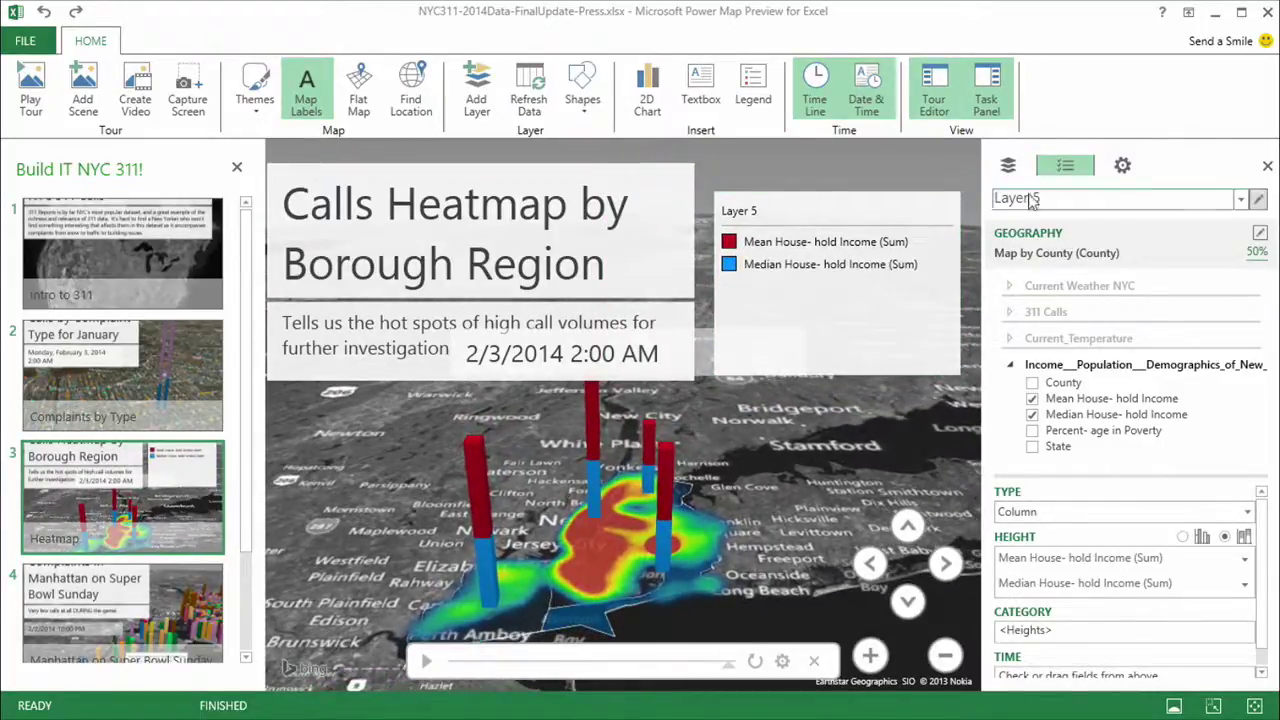
pyautogui.click(1182, 536)
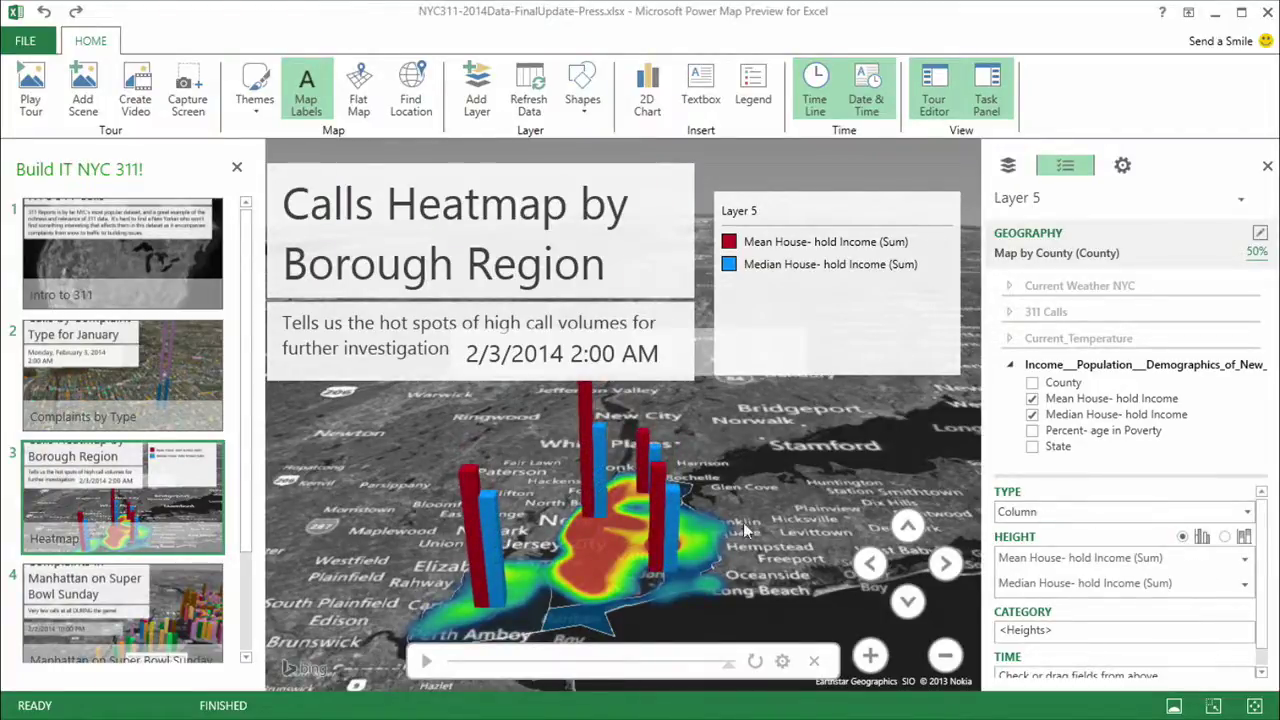
# Step: Add a new map layer using County and State from the income and population table as geography, mapped by County
pyautogui.scroll(2, 735, 548)
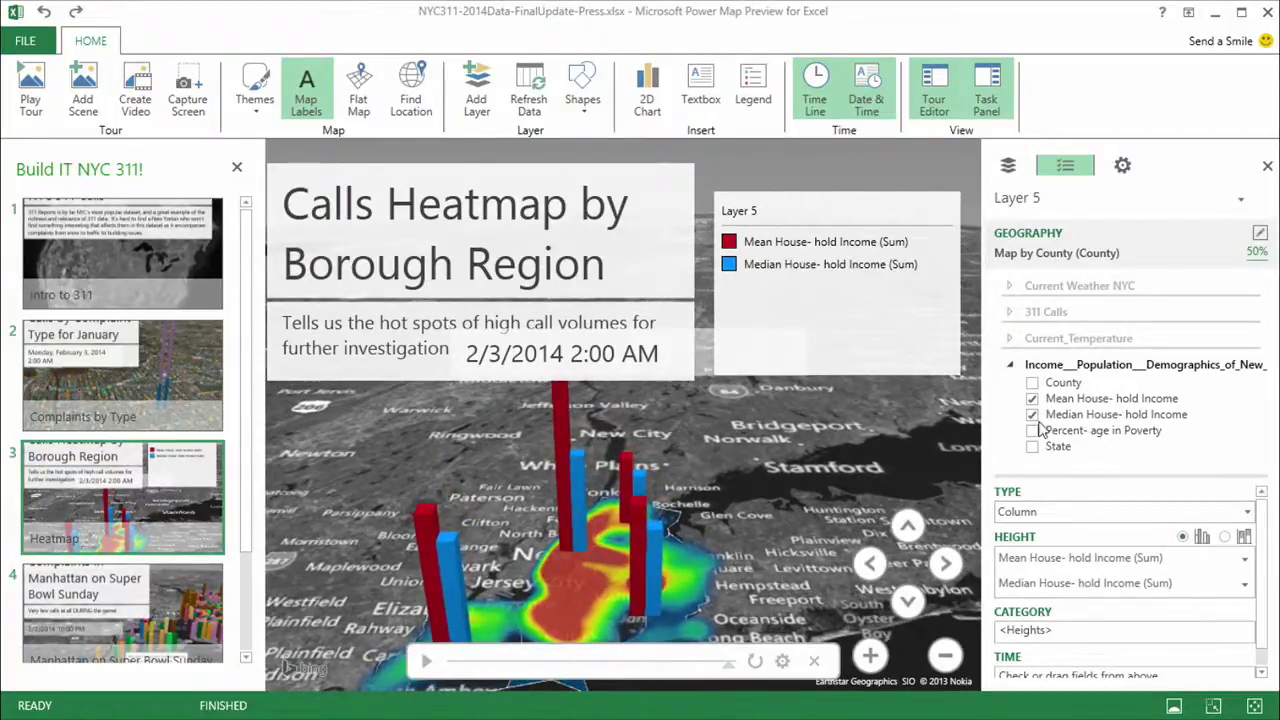
pyautogui.click(476, 88)
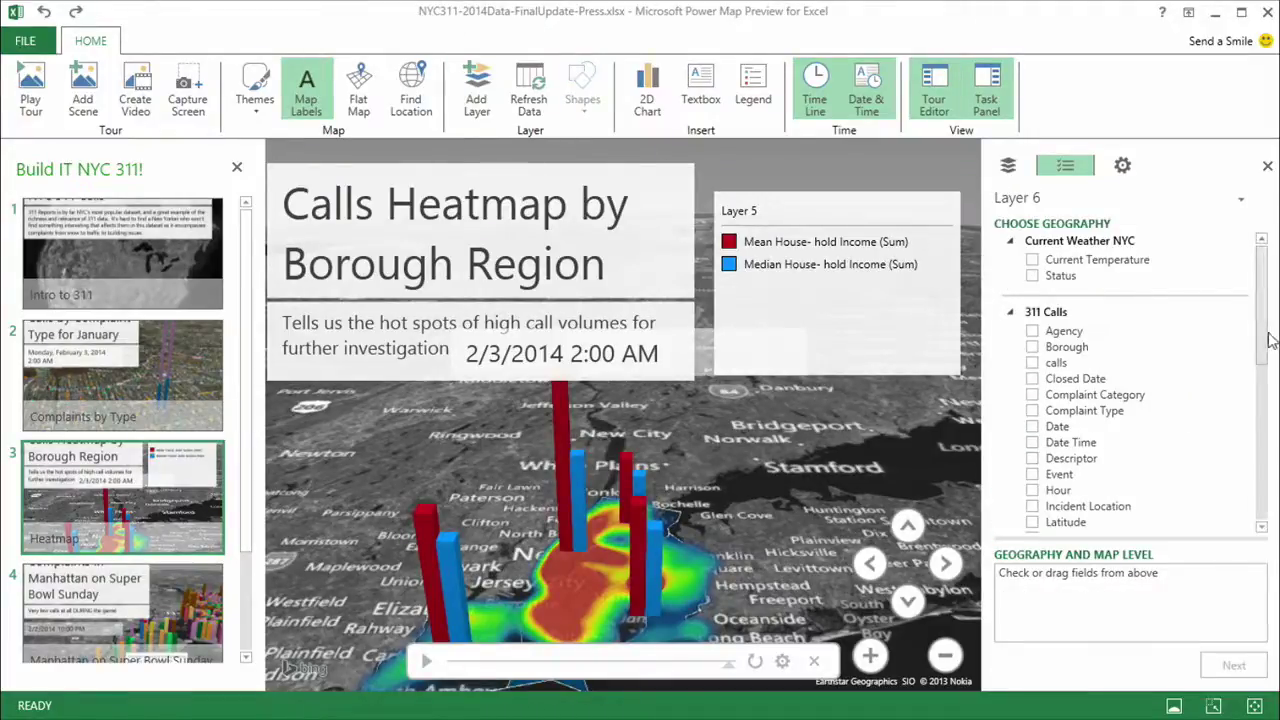
pyautogui.scroll(-2, 1266, 363)
pyautogui.scroll(-1, 1272, 365)
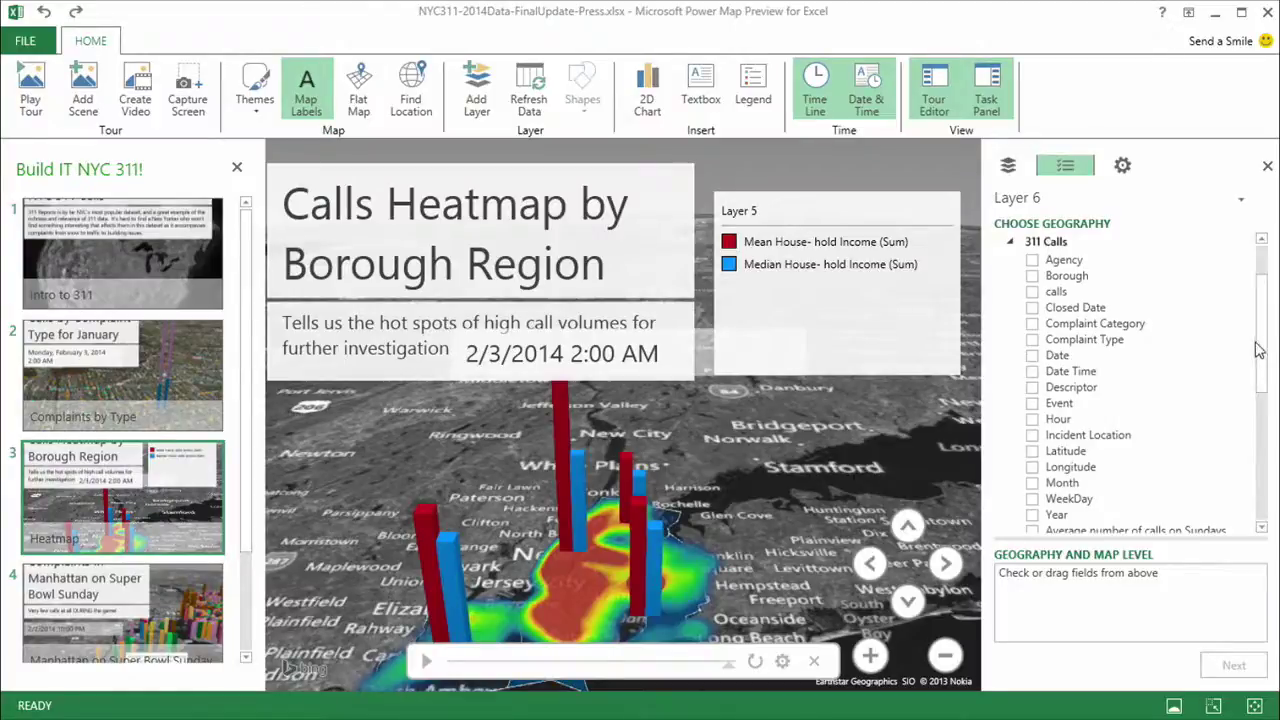
pyautogui.scroll(-5, 1258, 350)
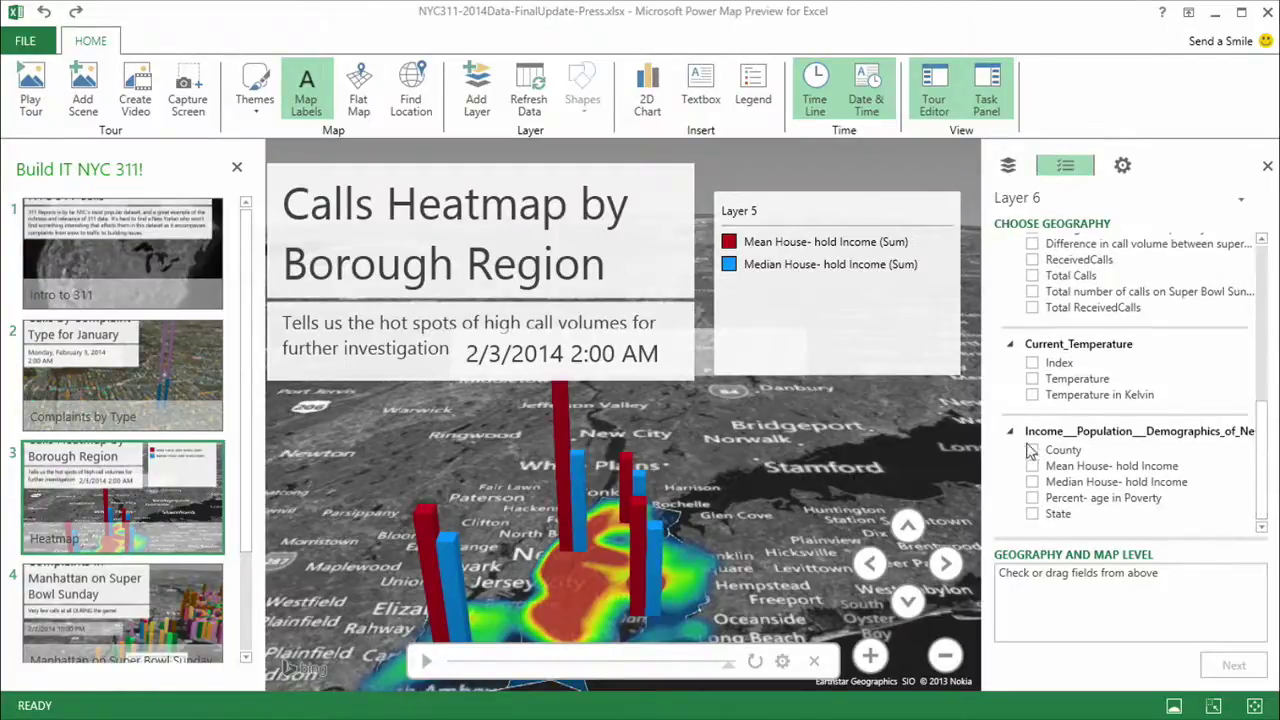
pyautogui.click(1032, 450)
pyautogui.click(1032, 513)
pyautogui.click(1234, 667)
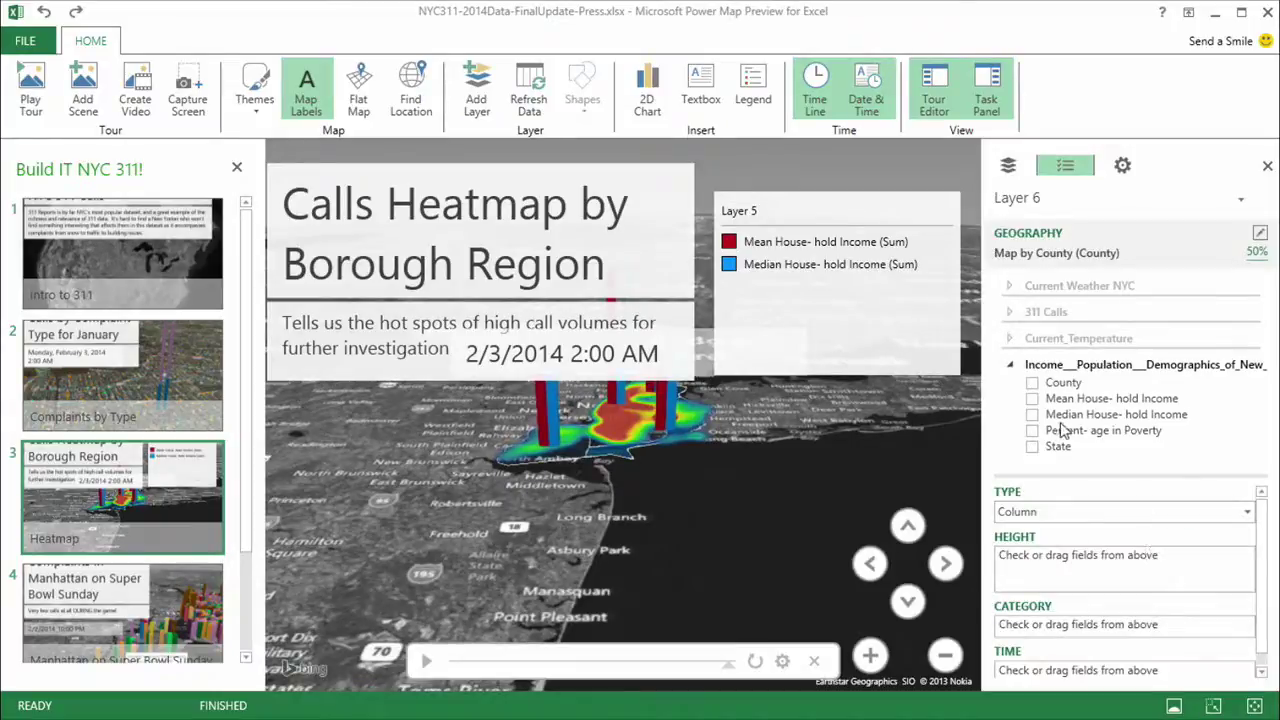
# Step: Plot Percent- age in Poverty on the new layer as bubbles instead of columns and remove that layer's legend
pyautogui.click(1032, 432)
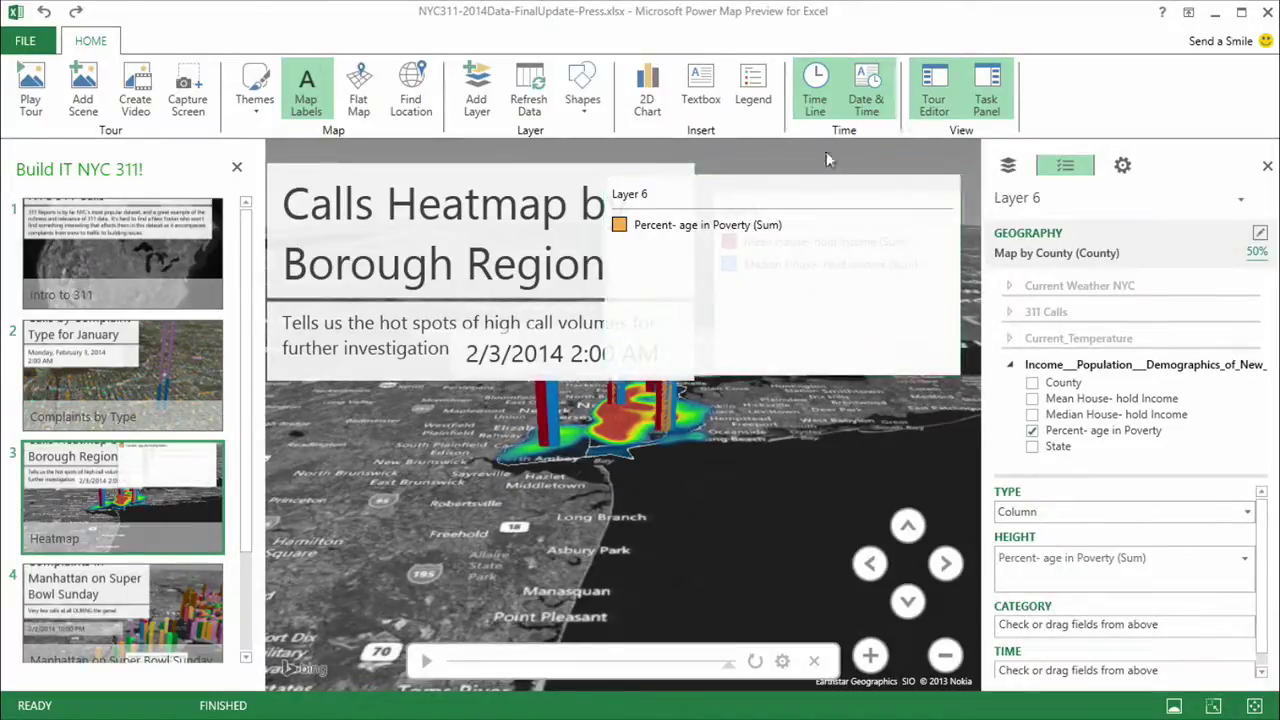
pyautogui.moveTo(783, 186); pyautogui.dragTo(895, 420)
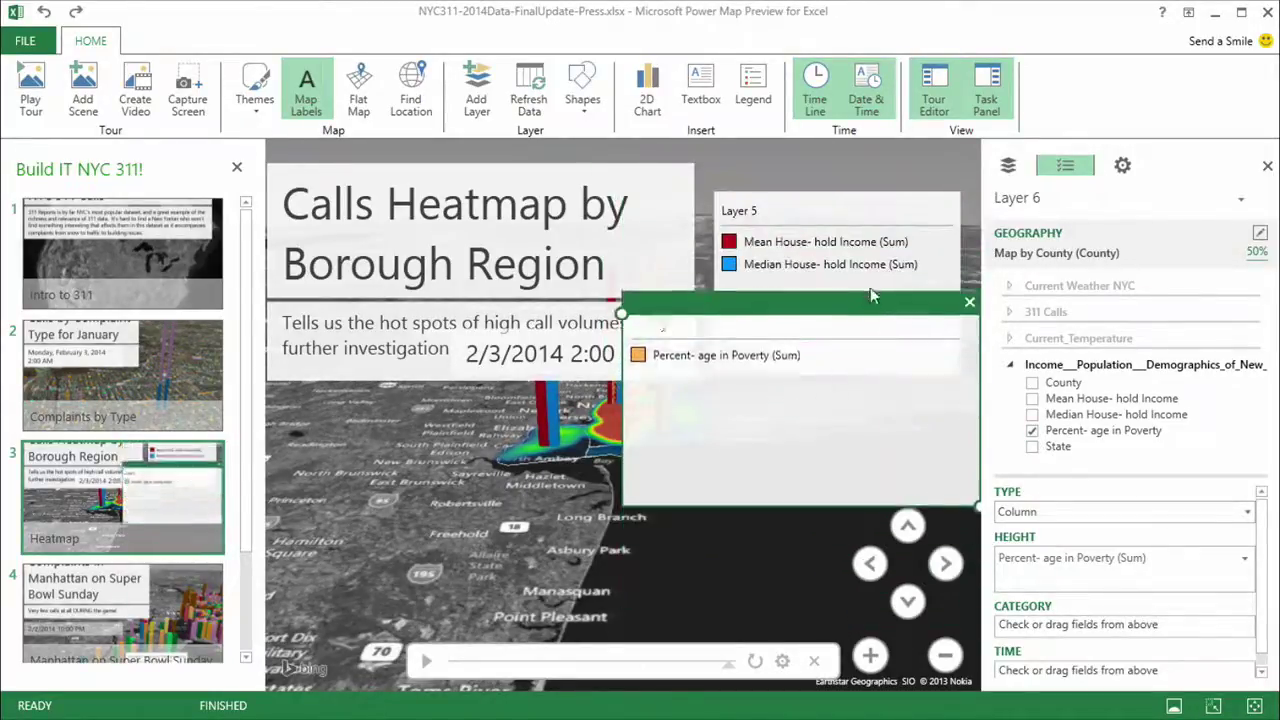
pyautogui.click(1143, 514)
pyautogui.click(1097, 556)
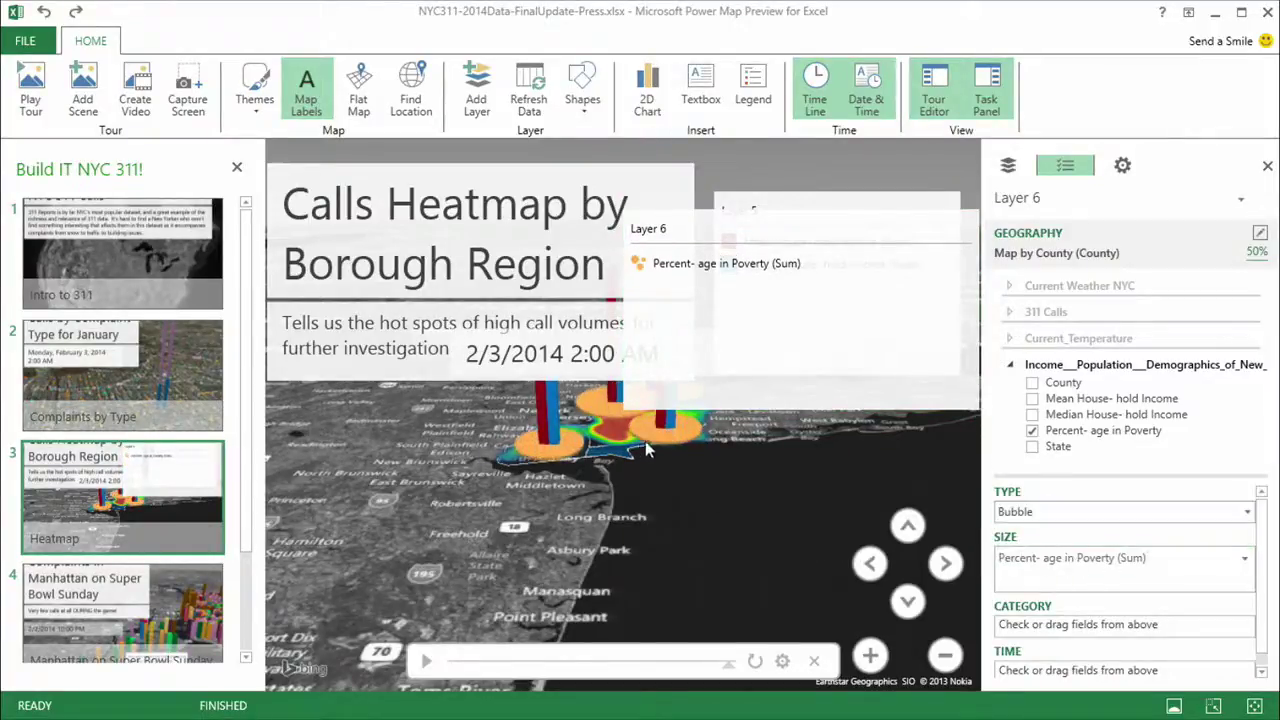
pyautogui.scroll(3, 677, 546)
pyautogui.scroll(3, 699, 640)
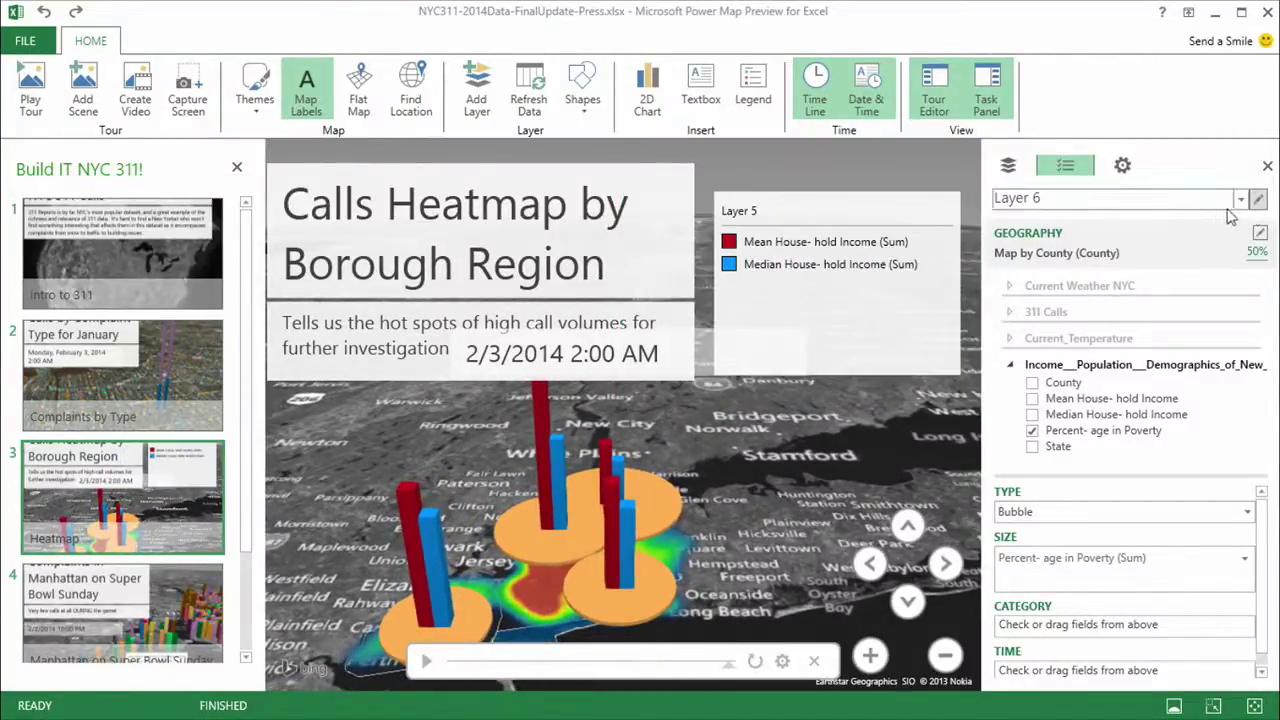
# Step: Rename the poverty bubble layer as Percent in Poverty
pyautogui.click(1258, 199)
pyautogui.write('Percent in Poverty')
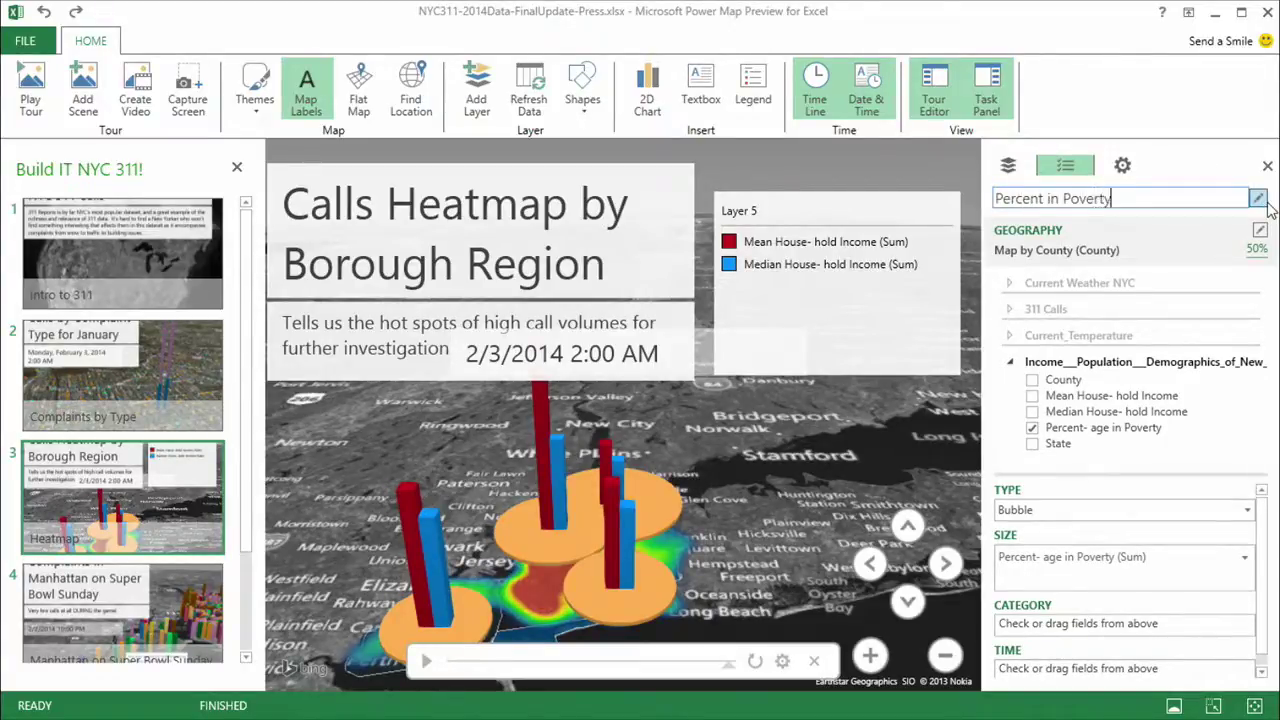
pyautogui.click(1262, 200)
pyautogui.click(1259, 200)
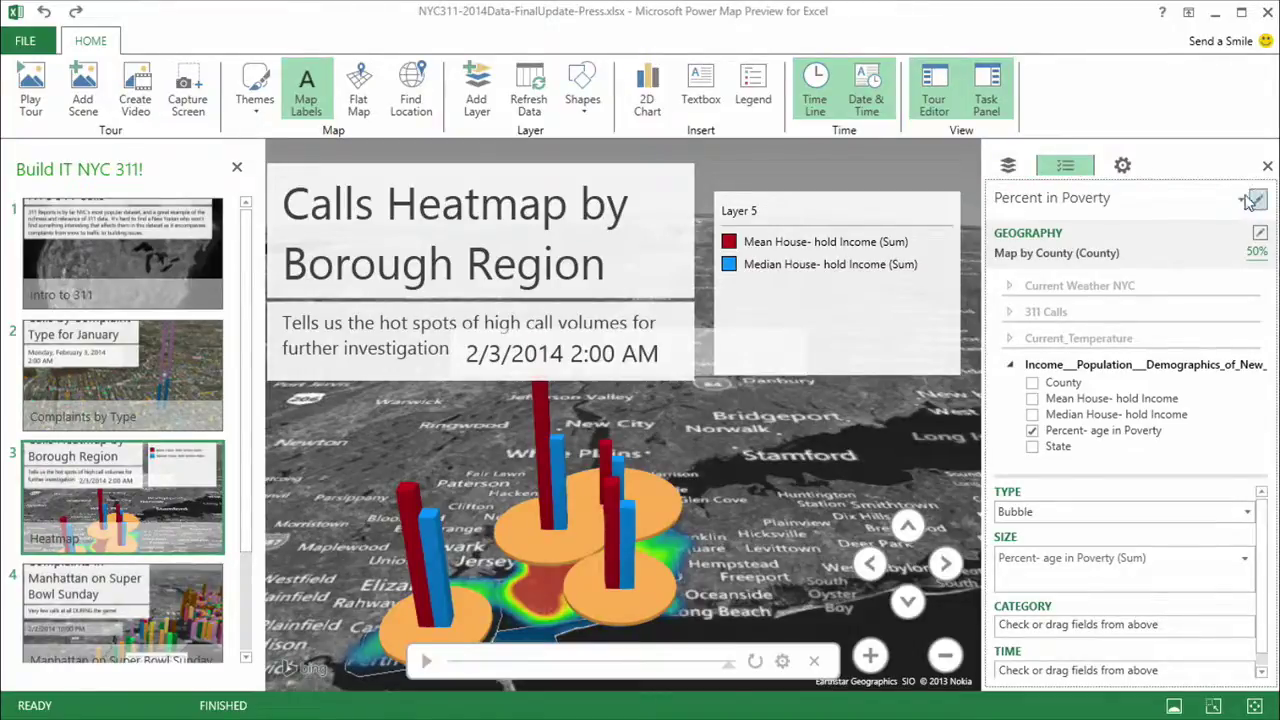